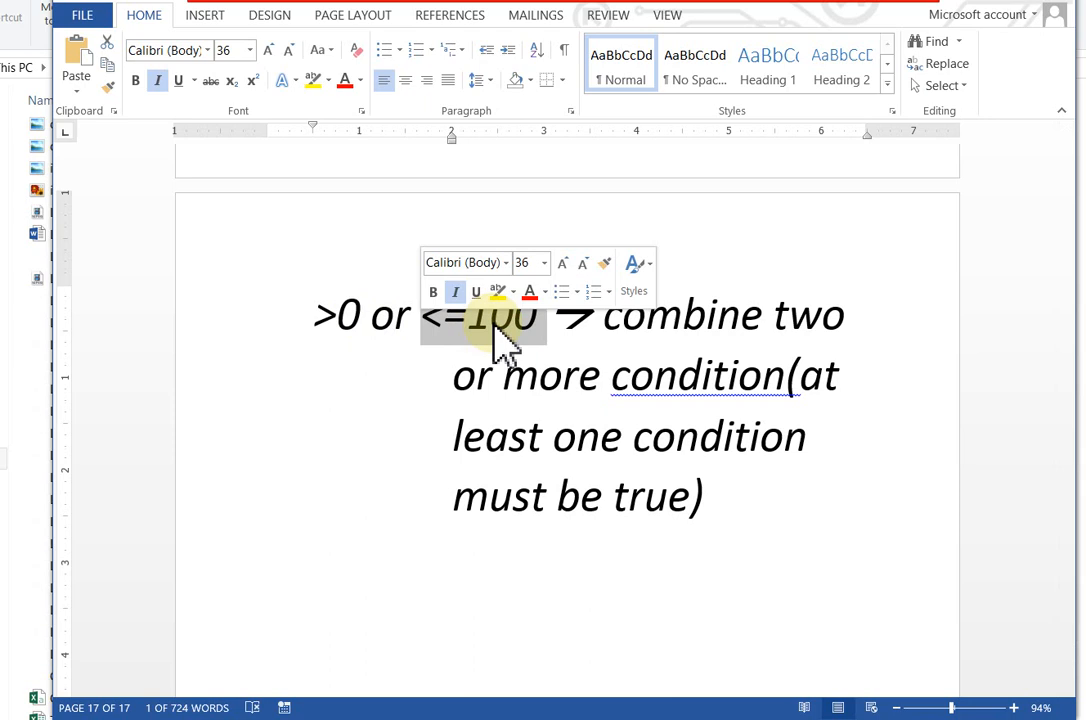
- Replace the <=100 condition in the "or" example with a sample first name in single quotes
{"action": "left_click", "coordinate": [332, 381]}
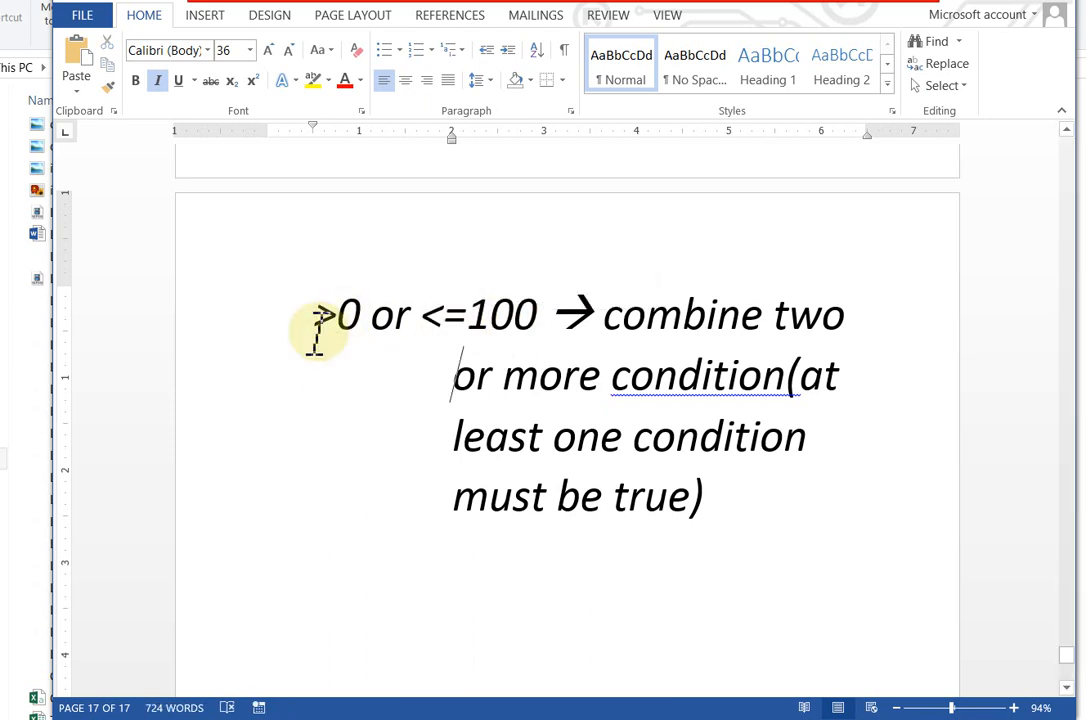
{"action": "left_click_drag", "start_coordinate": [313, 318], "coordinate": [516, 335]}
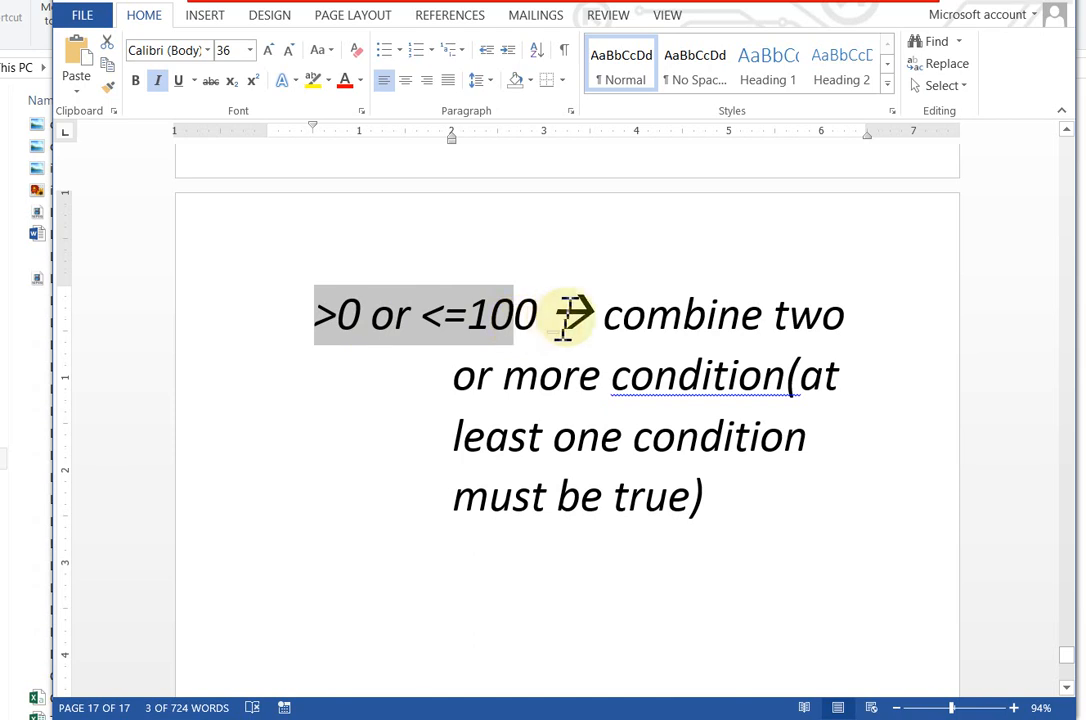
{"action": "left_click_drag", "start_coordinate": [530, 320], "coordinate": [435, 330]}
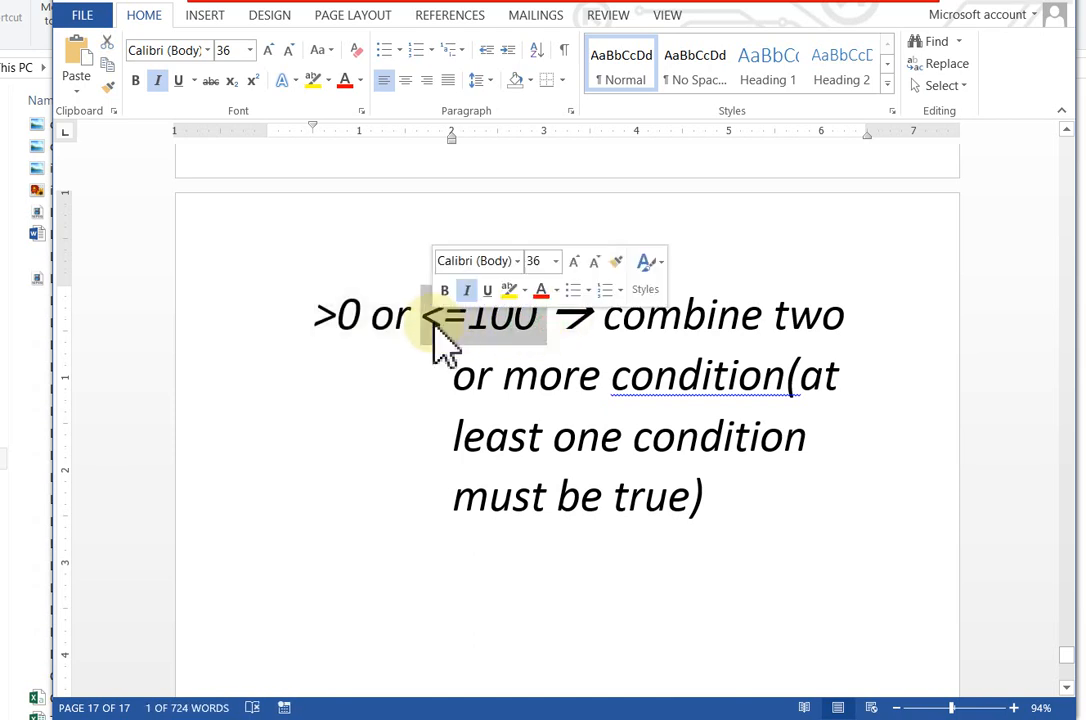
{"action": "type", "text": "\""}
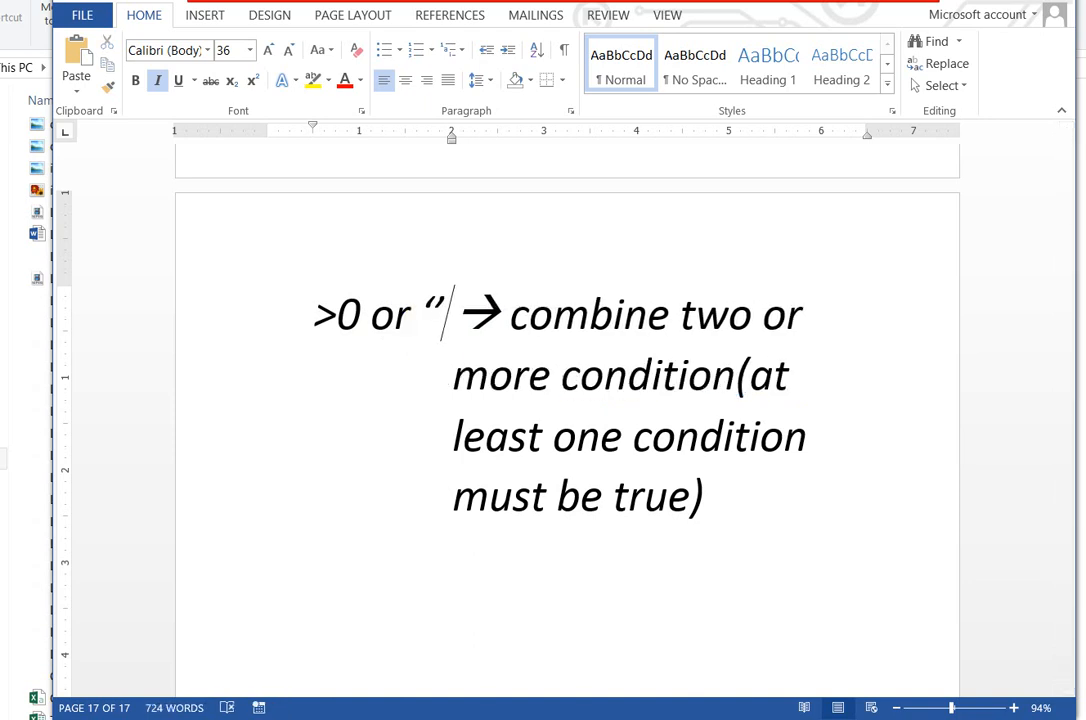
{"action": "left_click", "coordinate": [433, 322]}
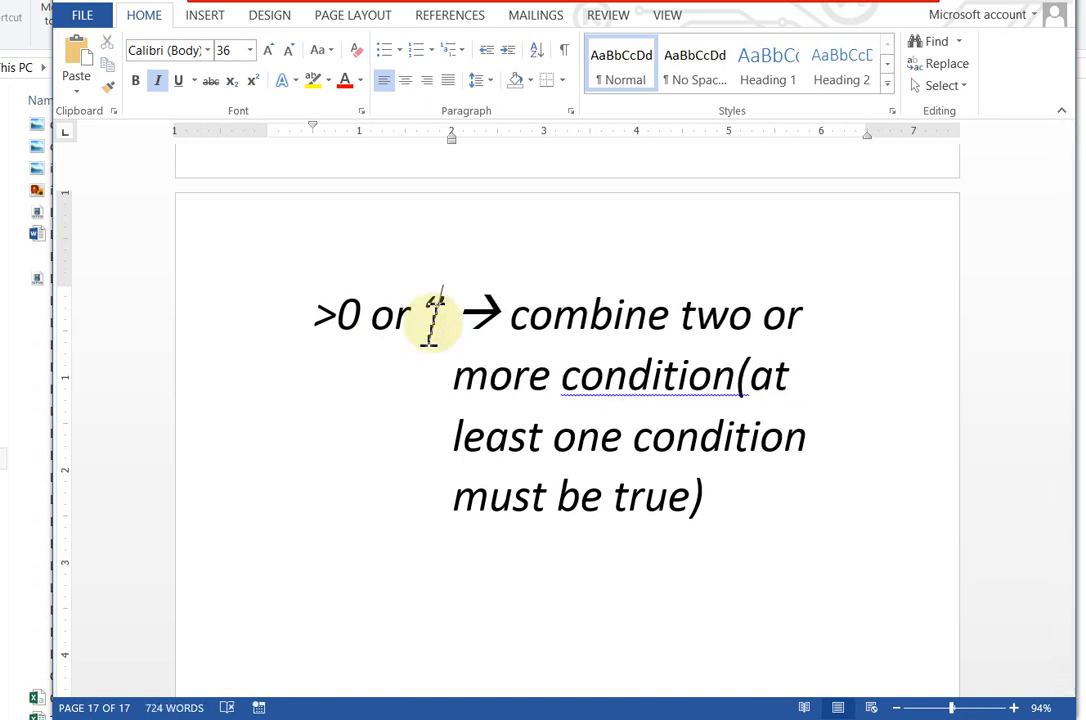
{"action": "key", "text": "BackSpace"}
{"action": "type", "text": "'"}
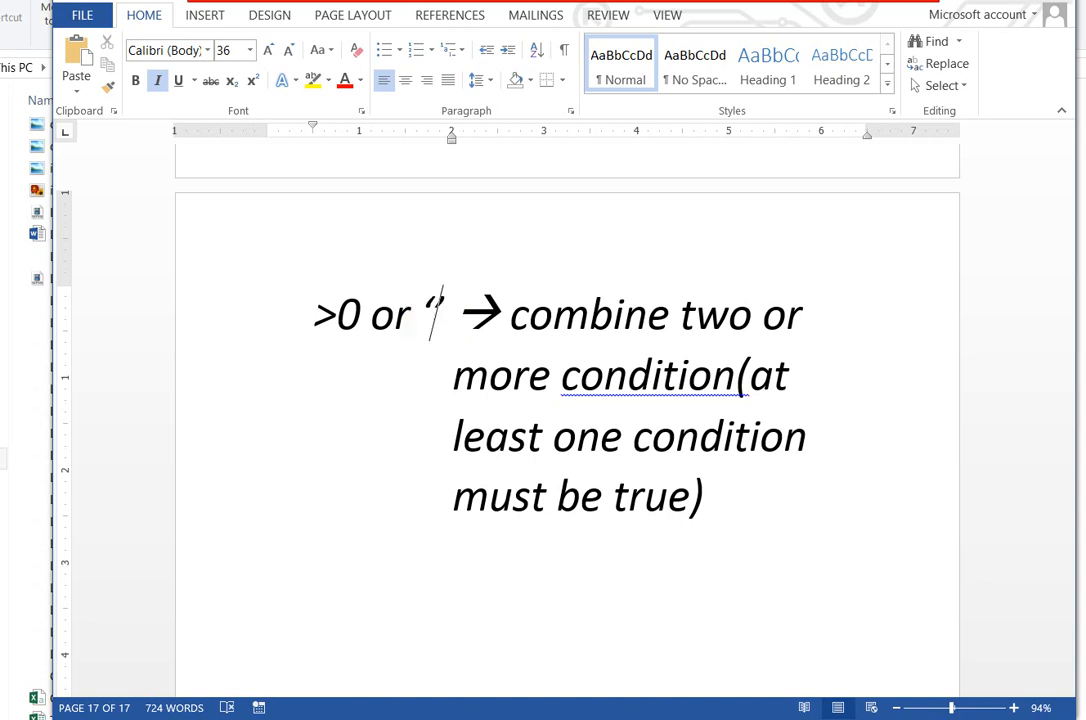
{"action": "type", "text": "J'"}
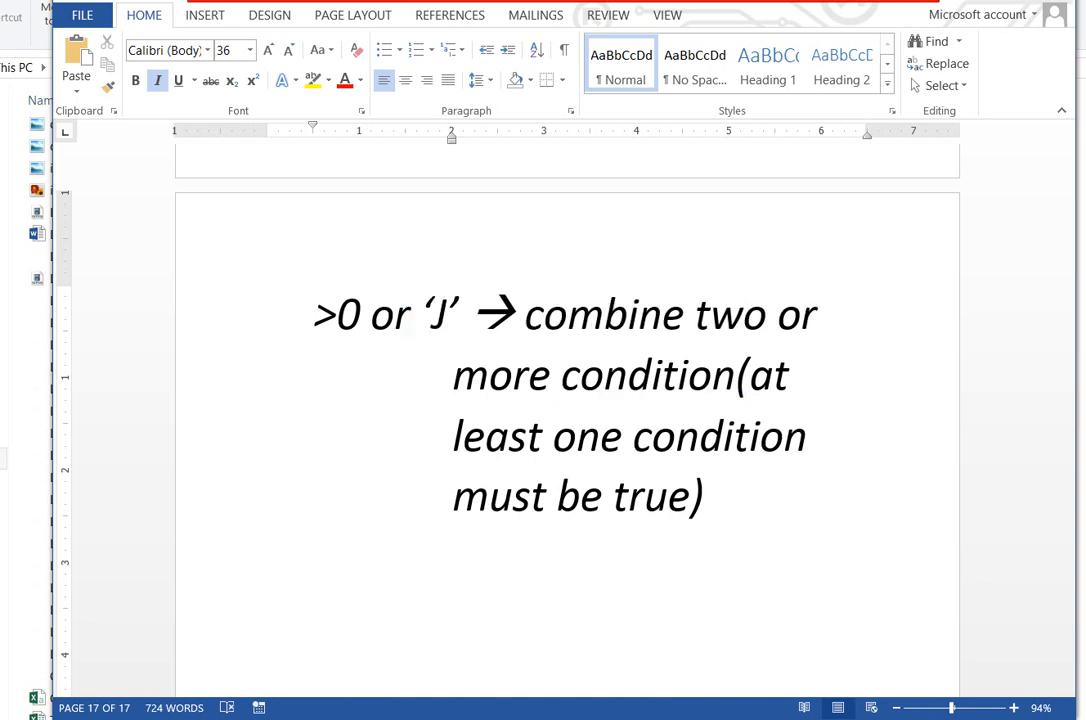
{"action": "type", "text": "ane"}
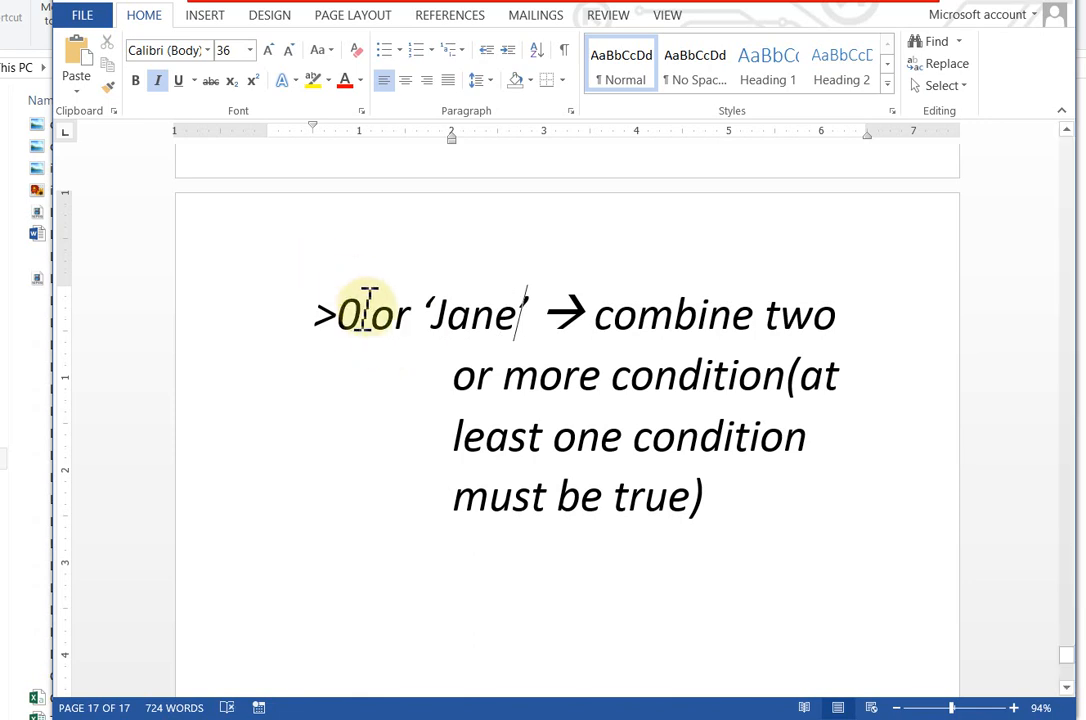
- Replace >0 in the "or" example with another first name in single quotes, and insert a space before "(at least one"
{"action": "left_click_drag", "start_coordinate": [364, 318], "coordinate": [325, 322]}
{"action": "type", "text": "'Bob"}
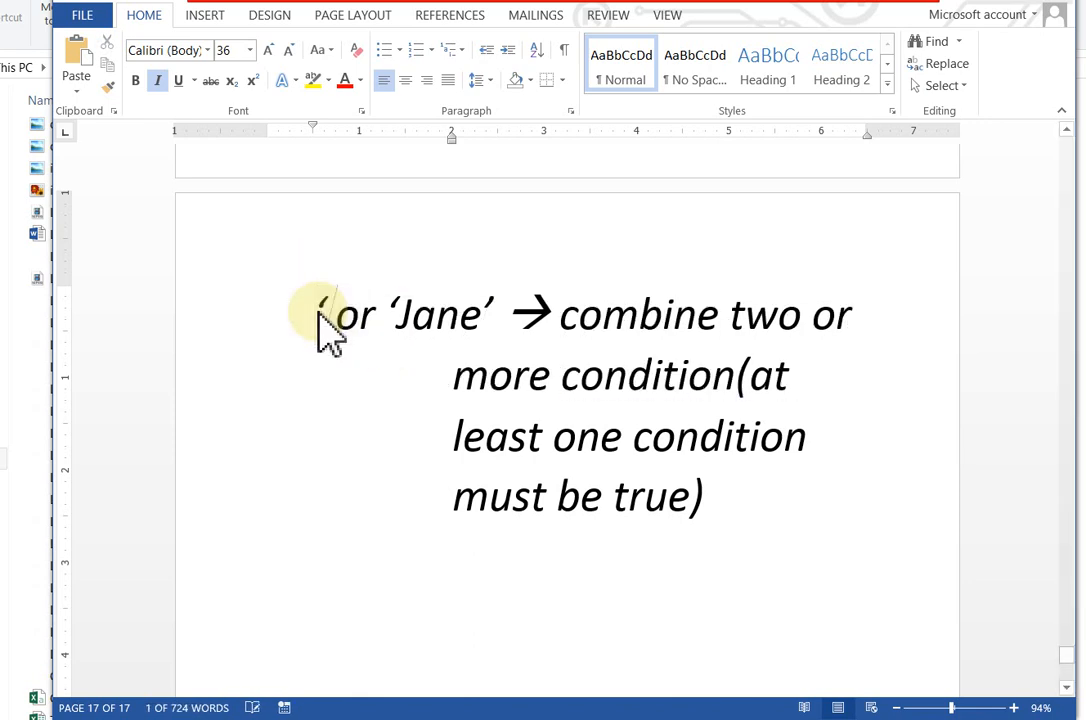
{"action": "type", "text": "'"}
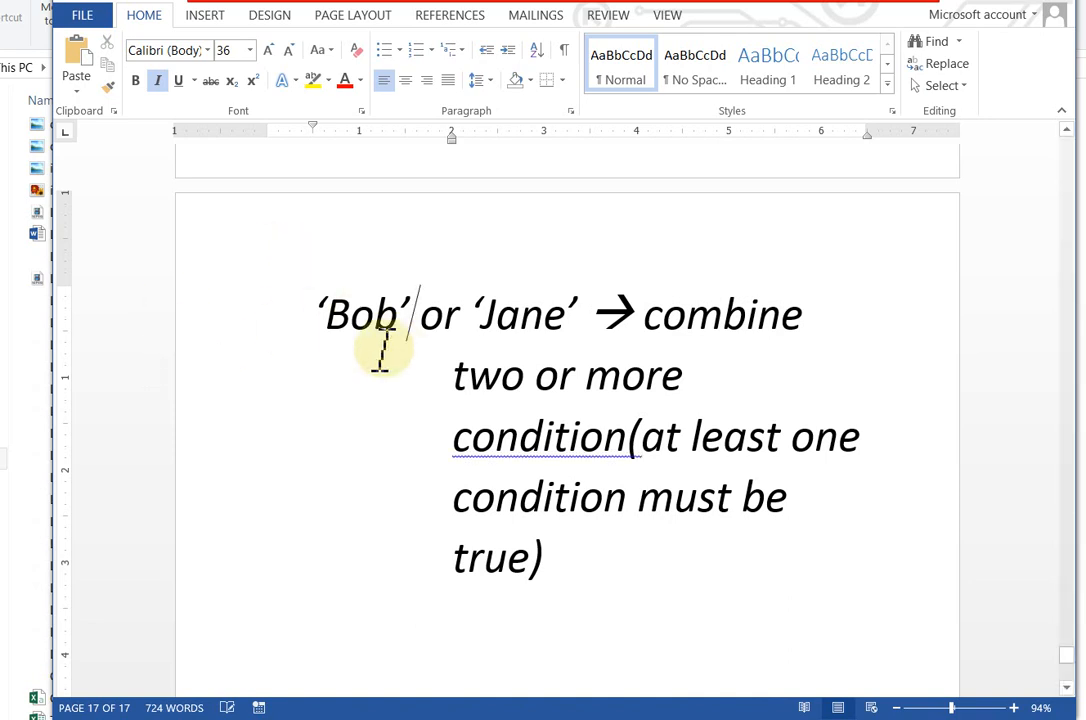
{"action": "left_click", "coordinate": [630, 440]}
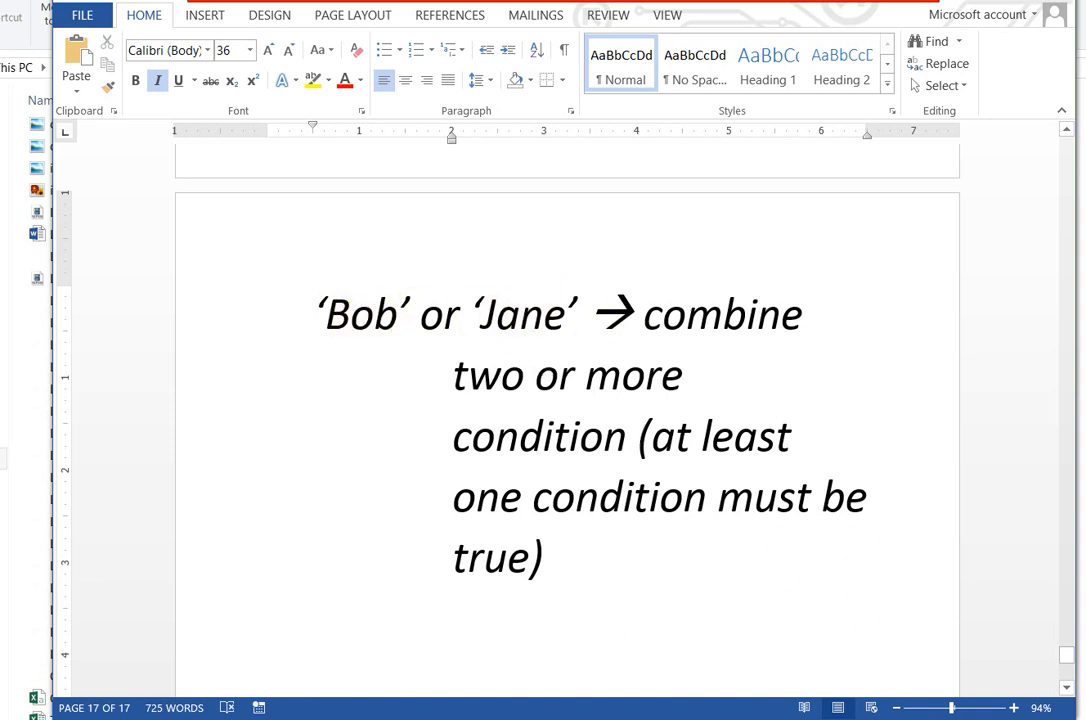
- Insert blank space after the ">0 and <=100" explanation so that an empty page precedes the "or" example
{"action": "left_click_drag", "start_coordinate": [1066, 655], "coordinate": [1064, 638]}
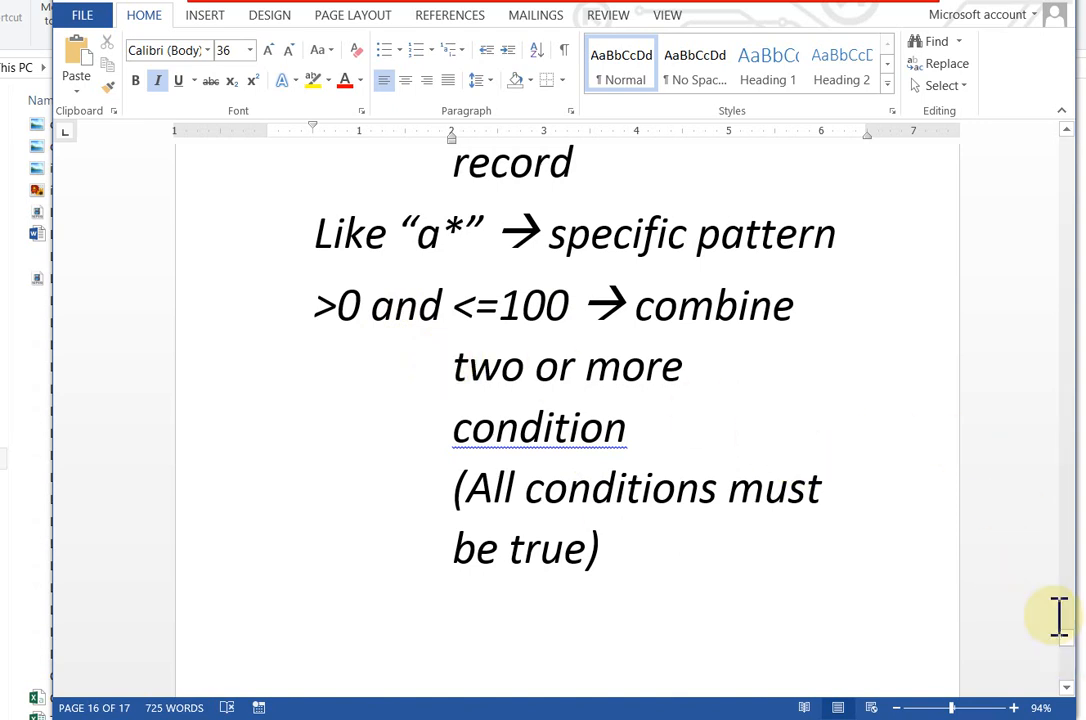
{"action": "mouse_move", "coordinate": [1069, 656]}
{"action": "left_mouse_down"}
{"action": "mouse_move", "coordinate": [1069, 674]}
{"action": "mouse_move", "coordinate": [1067, 618]}
{"action": "mouse_move", "coordinate": [1073, 645]}
{"action": "left_mouse_up"}
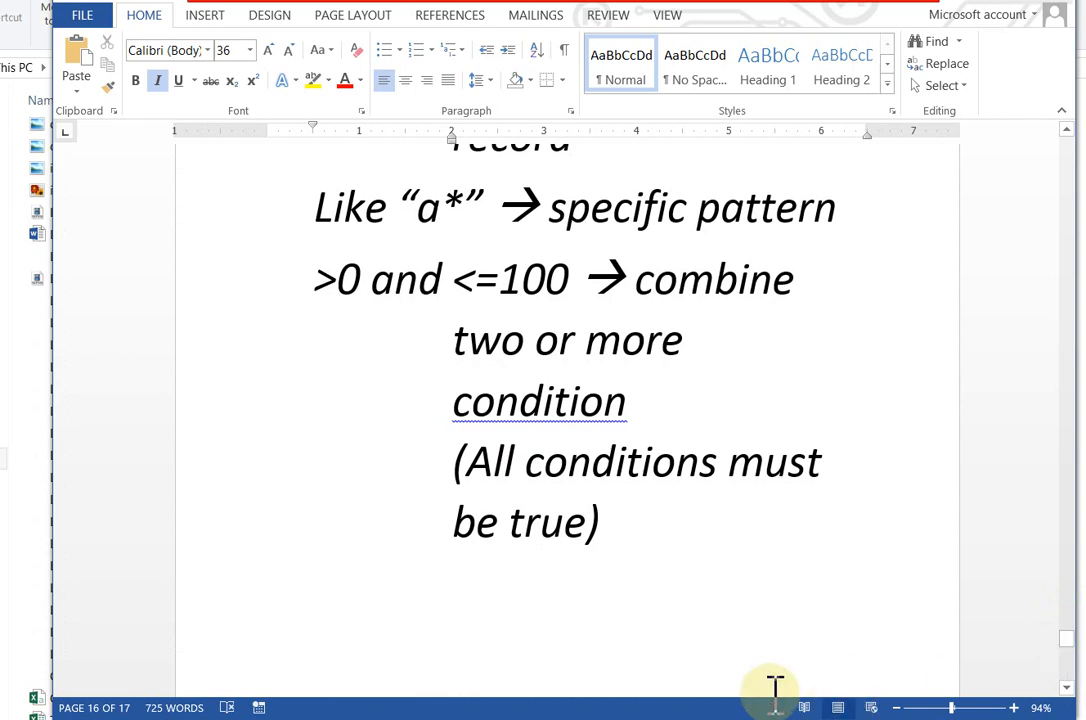
{"action": "left_click", "coordinate": [718, 582]}
{"action": "key", "text": "Return"}
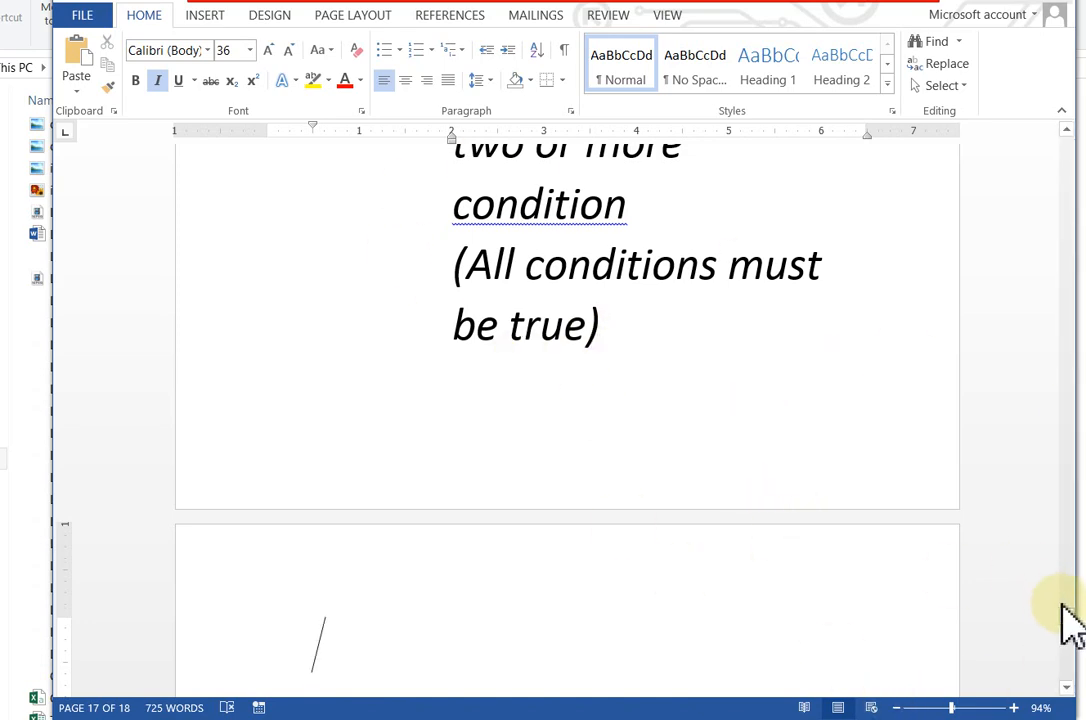
{"action": "scroll", "coordinate": [1065, 605], "scroll_direction": "up", "scroll_amount": 5}
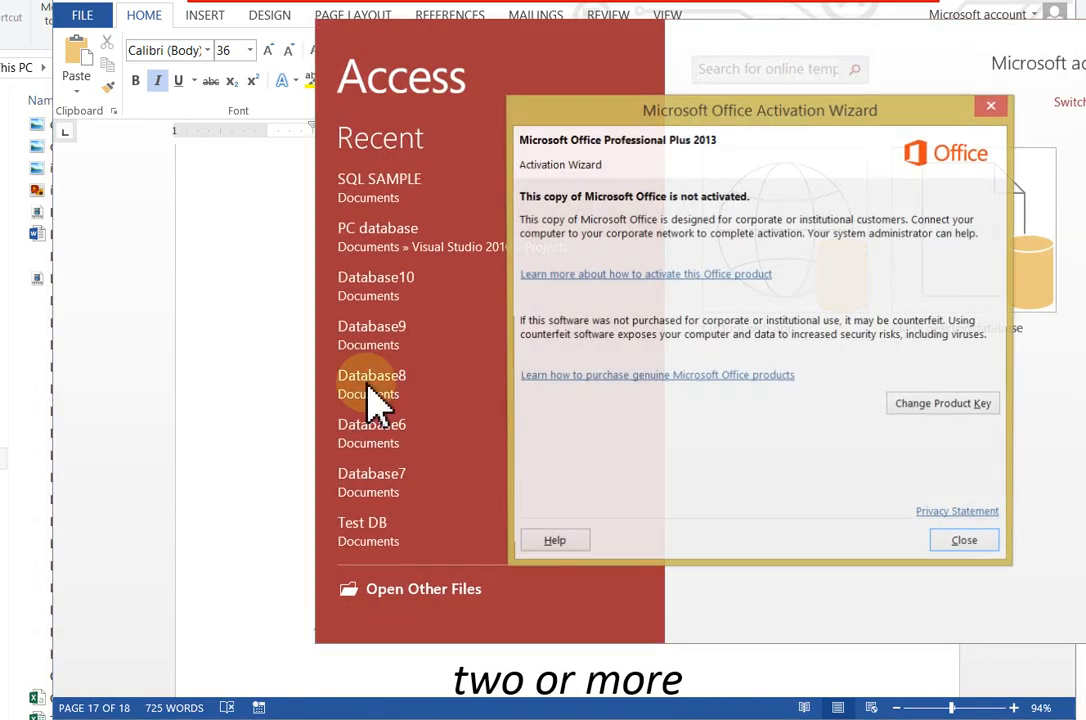
- Switch to Access, dismiss the activation wizard and open the recent PC database
{"action": "left_click", "coordinate": [965, 545]}
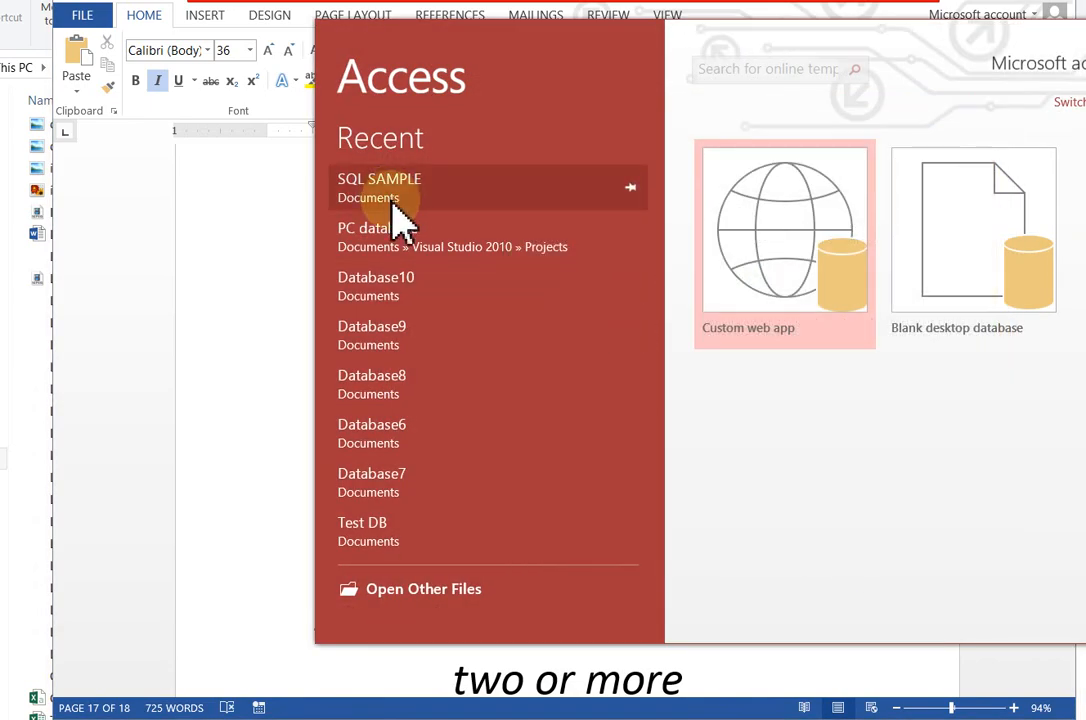
{"action": "left_click", "coordinate": [395, 244]}
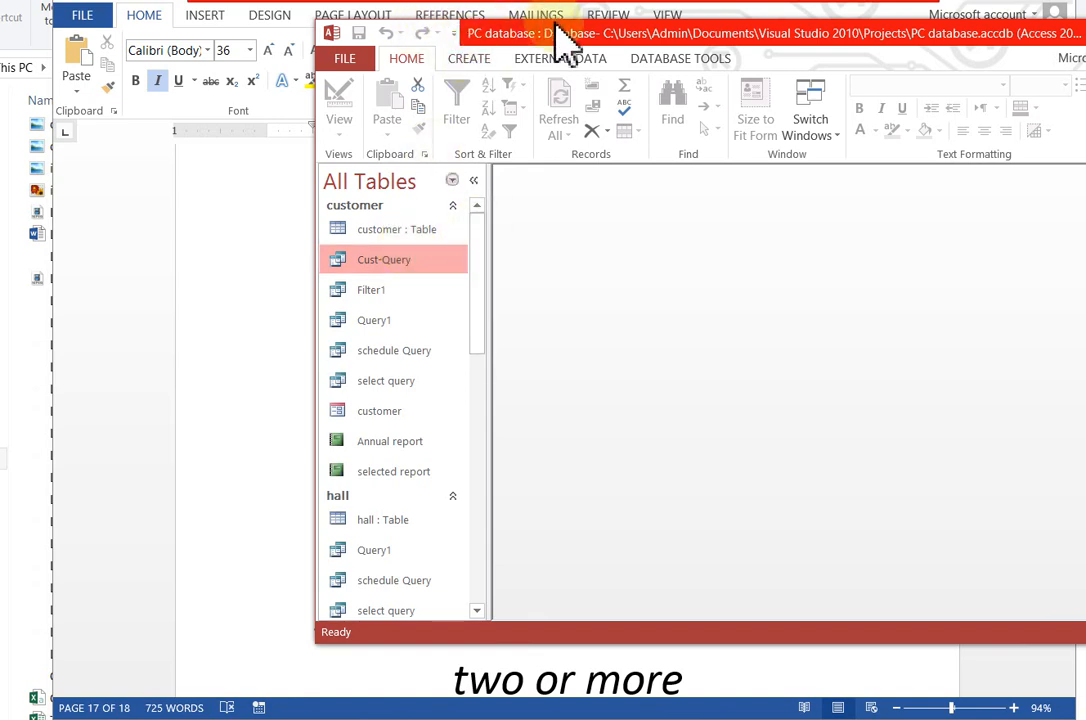
{"action": "left_click_drag", "start_coordinate": [562, 35], "coordinate": [366, 35]}
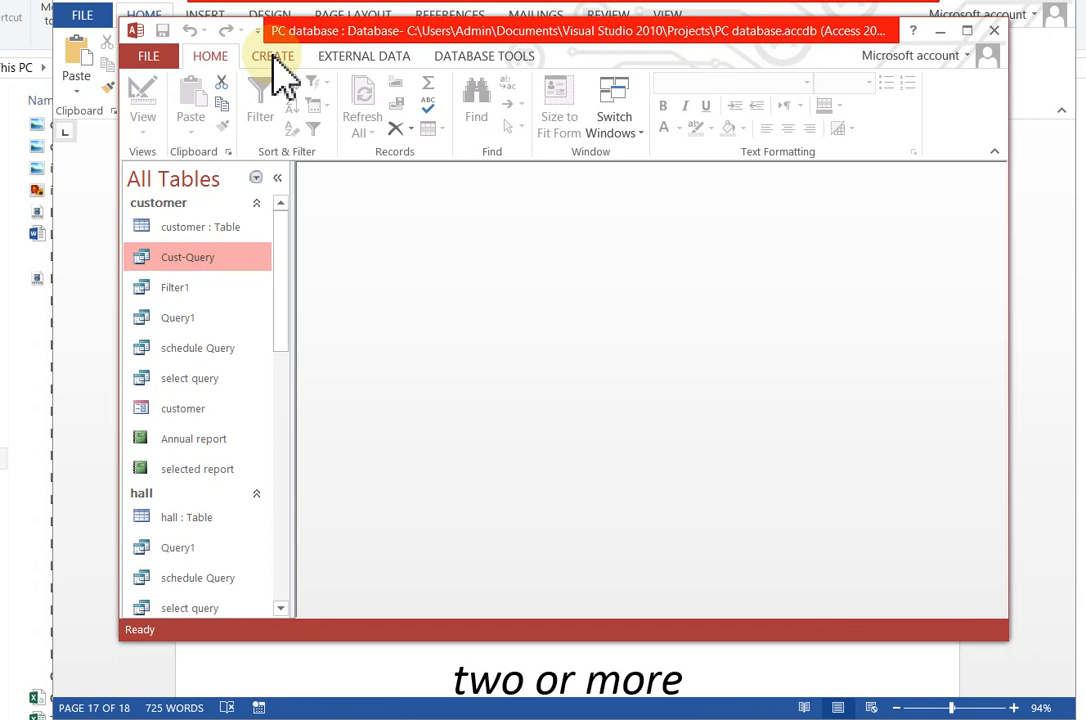
- Create a new query in Design view containing a single copy of the Booking table
{"action": "left_click", "coordinate": [273, 57]}
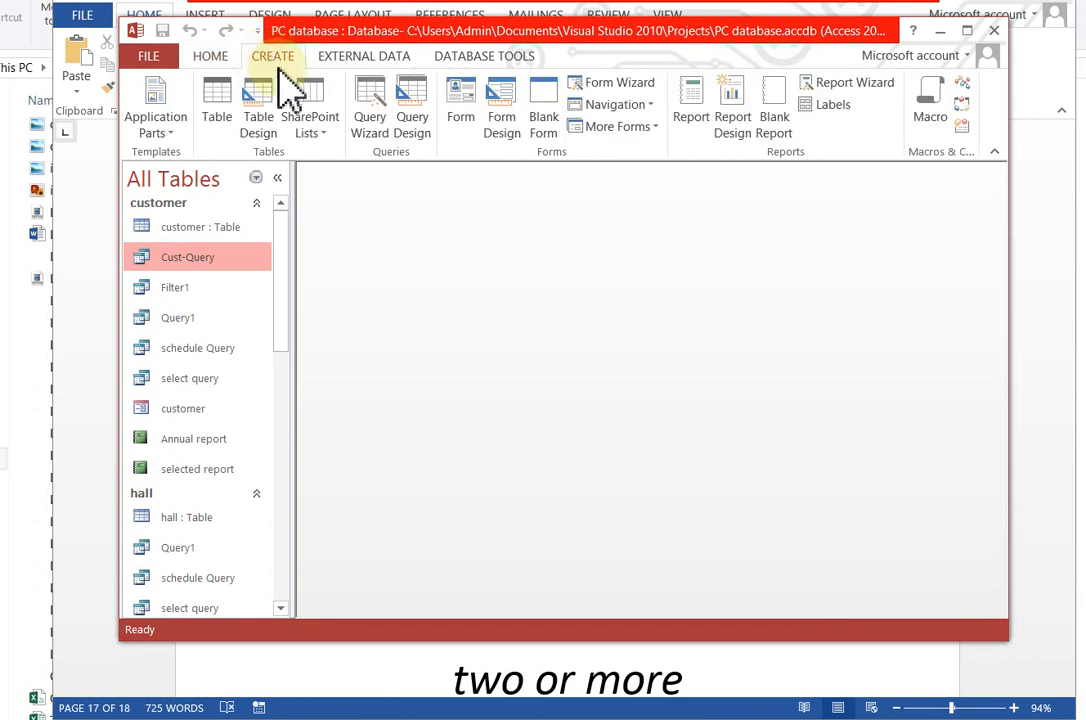
{"action": "left_click", "coordinate": [417, 108]}
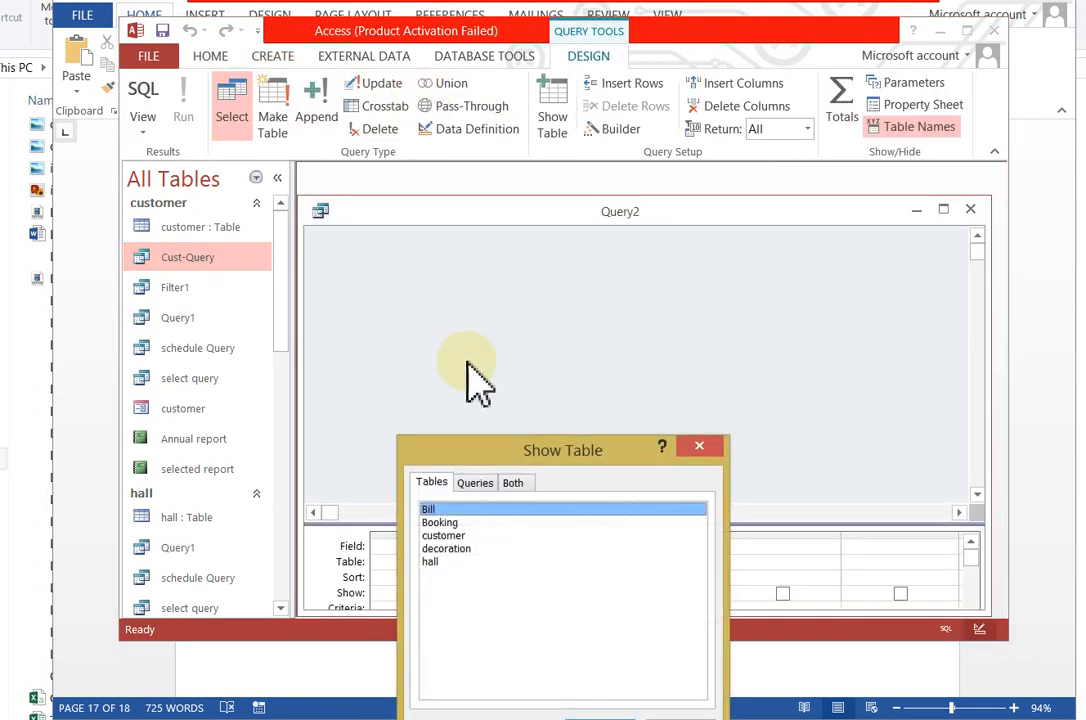
{"action": "left_click_drag", "start_coordinate": [505, 447], "coordinate": [502, 260]}
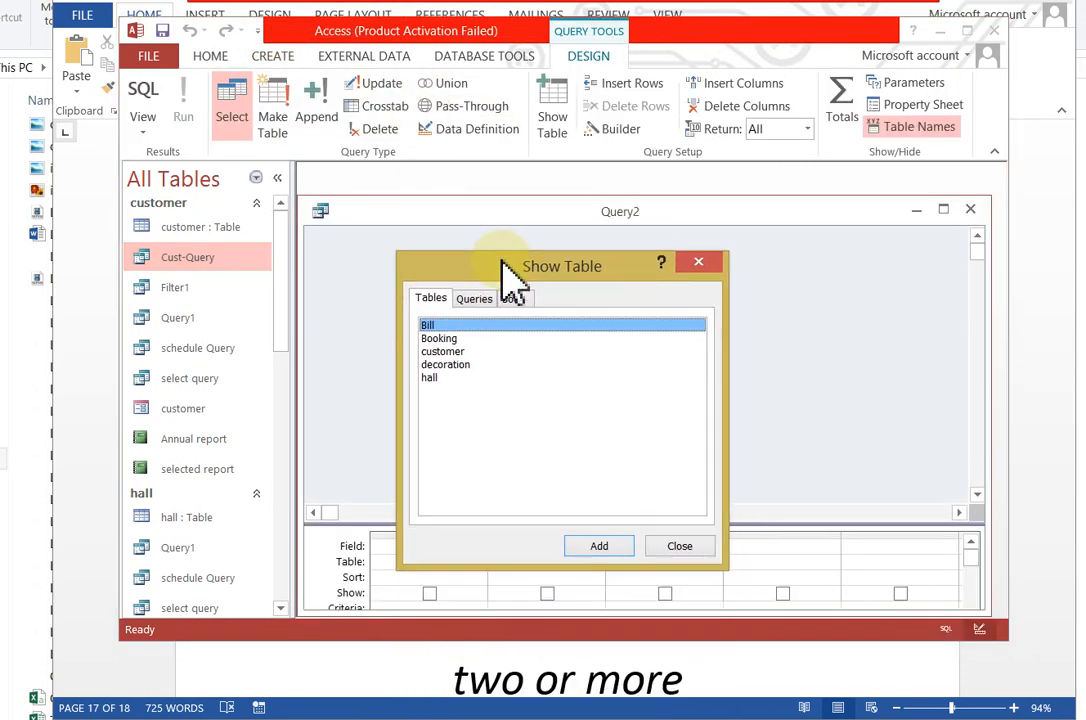
{"action": "double_click", "coordinate": [446, 342]}
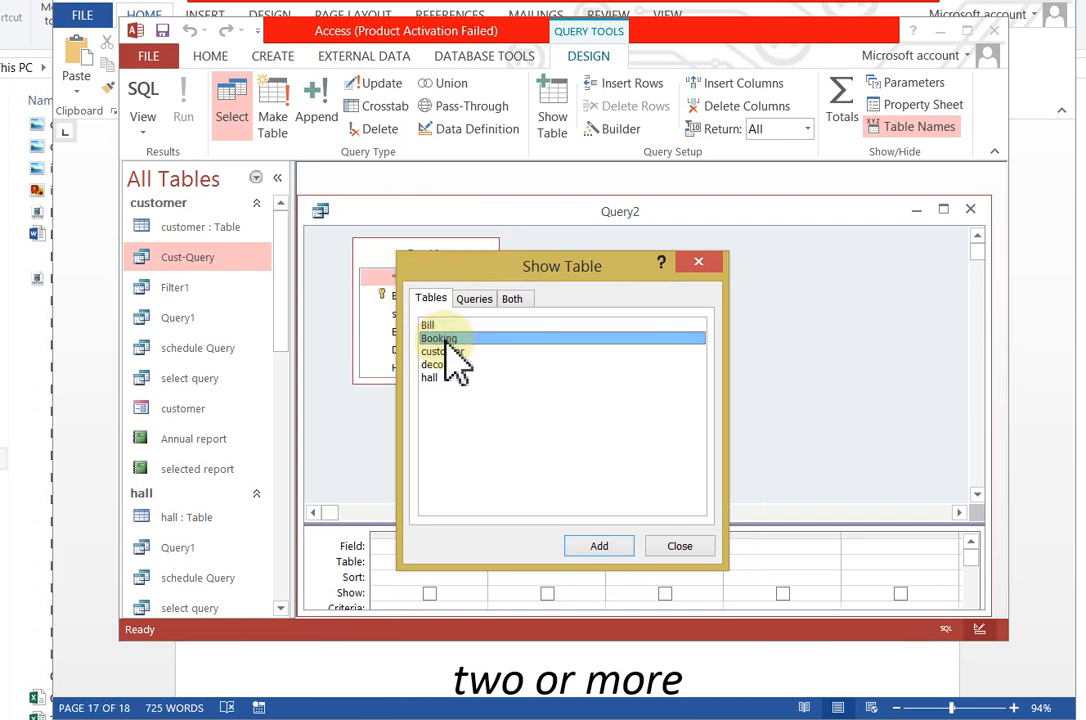
{"action": "left_click", "coordinate": [606, 547]}
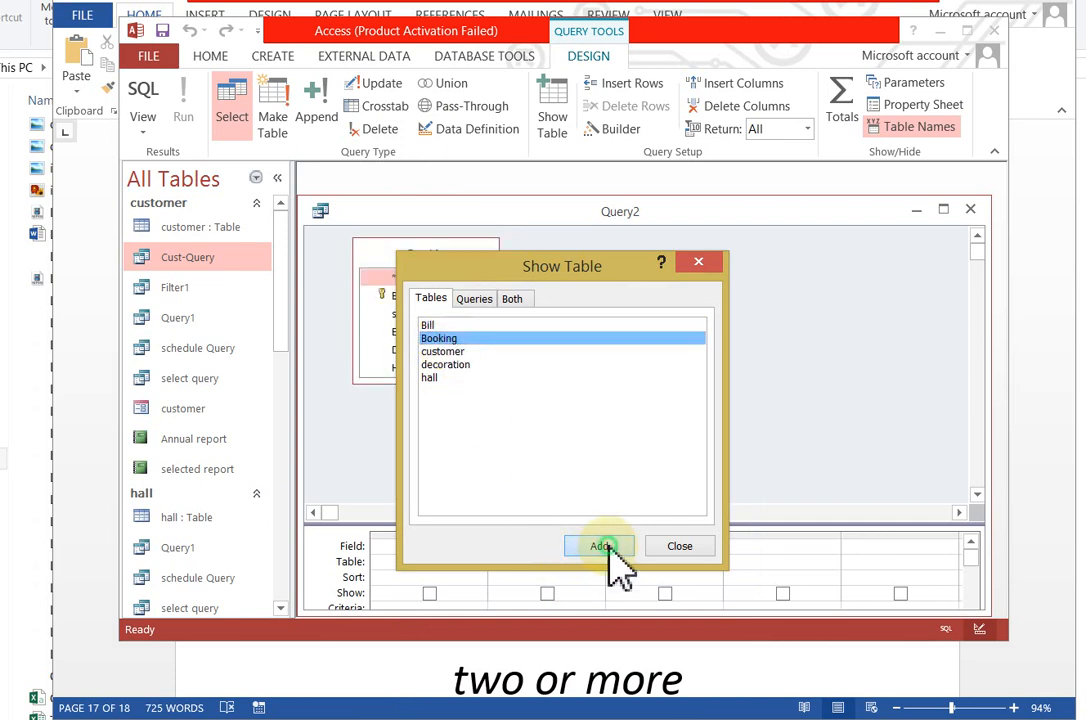
{"action": "left_click", "coordinate": [698, 262]}
{"action": "left_click", "coordinate": [646, 258]}
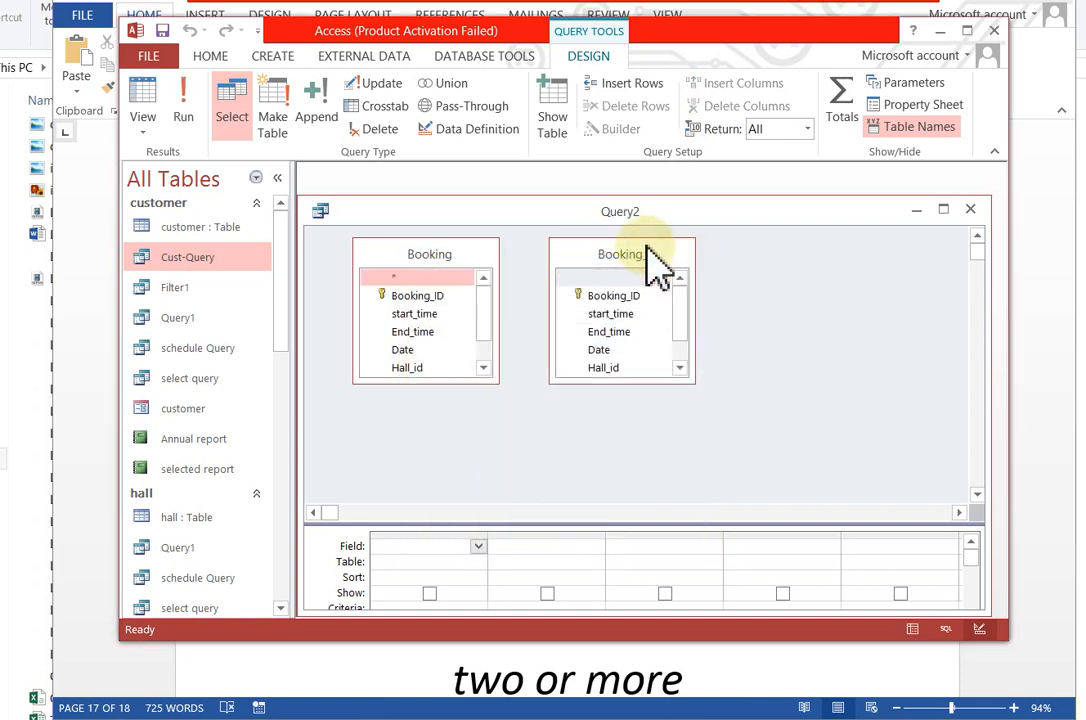
{"action": "key", "text": "Delete"}
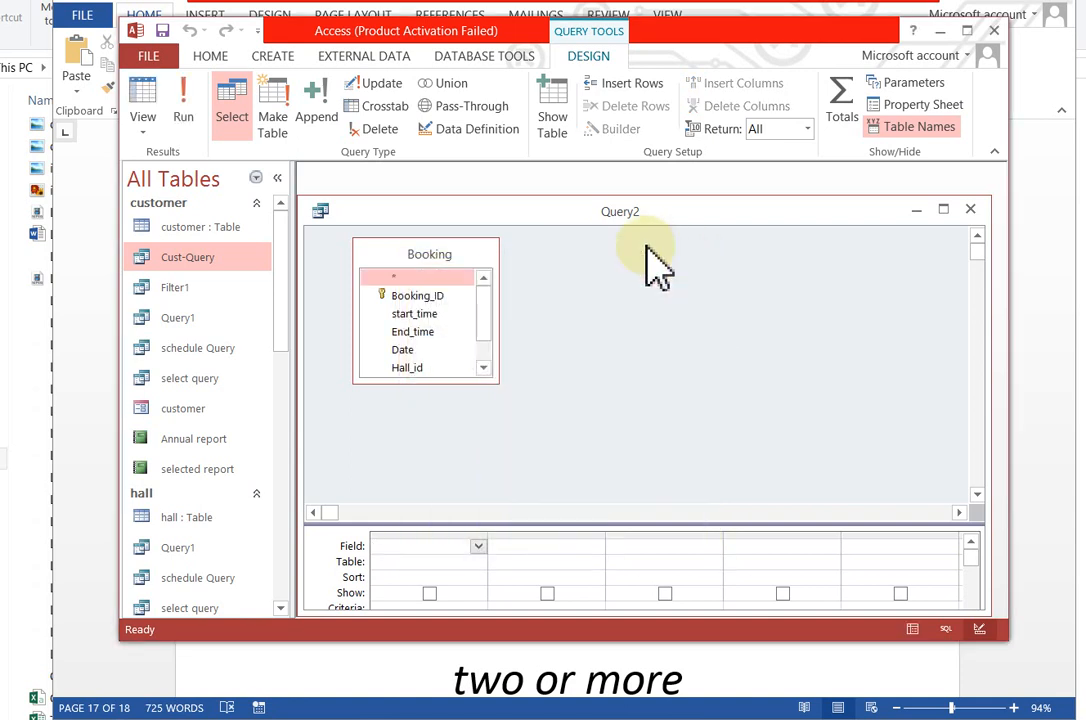
- Add the Booking_ID, Date, Hall_id and Customer_id fields from the Booking table to the query's design grid
{"action": "left_click", "coordinate": [478, 547]}
{"action": "left_click", "coordinate": [440, 577]}
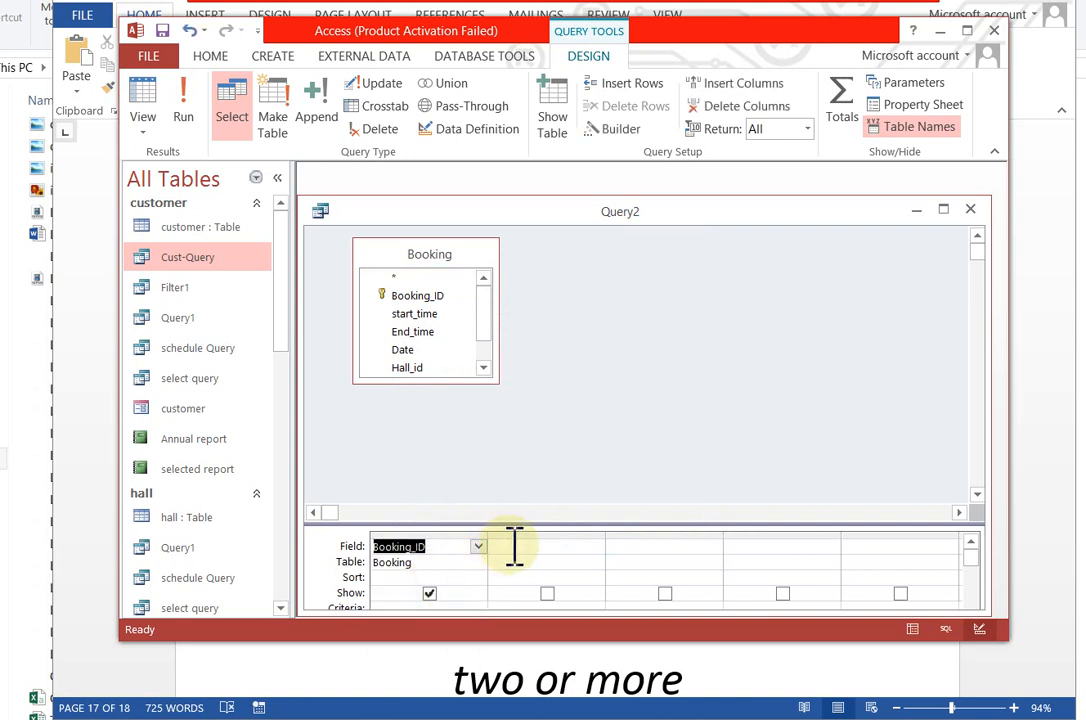
{"action": "left_click", "coordinate": [538, 545]}
{"action": "left_click", "coordinate": [595, 547]}
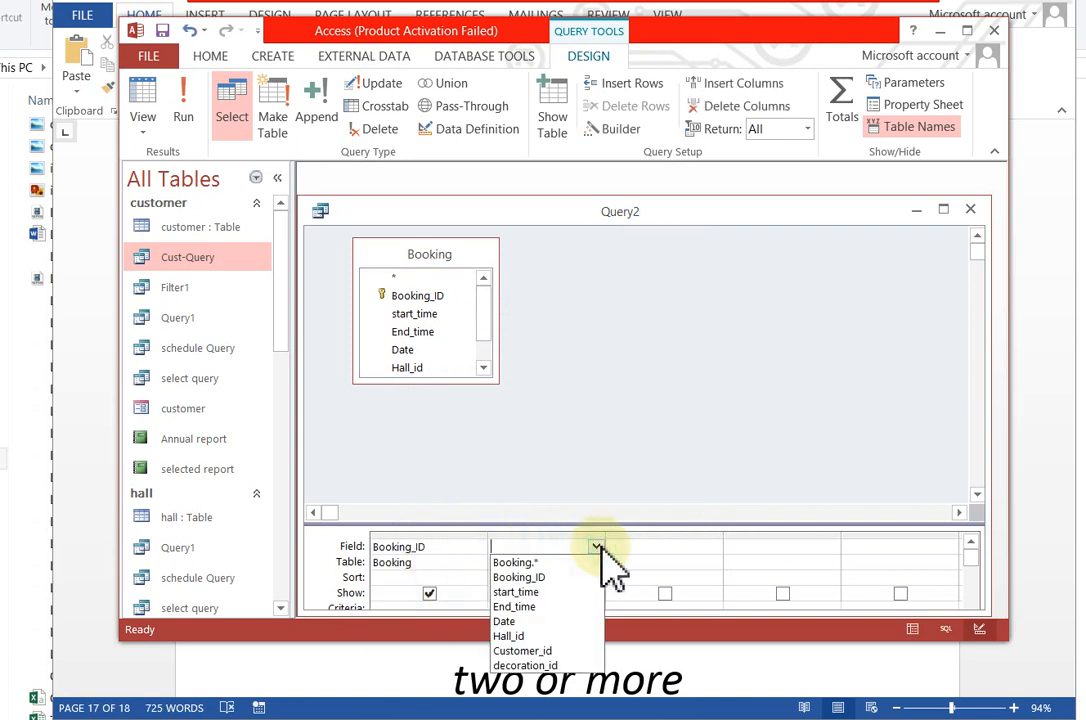
{"action": "left_click", "coordinate": [545, 622]}
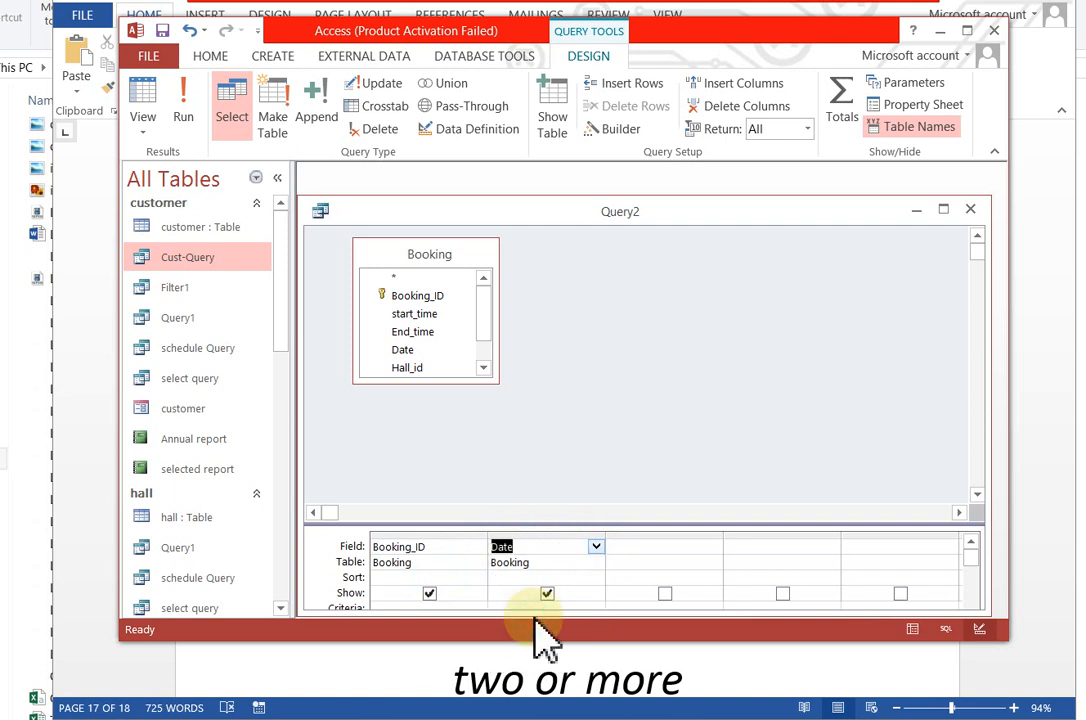
{"action": "left_click", "coordinate": [691, 550]}
{"action": "left_click", "coordinate": [714, 547]}
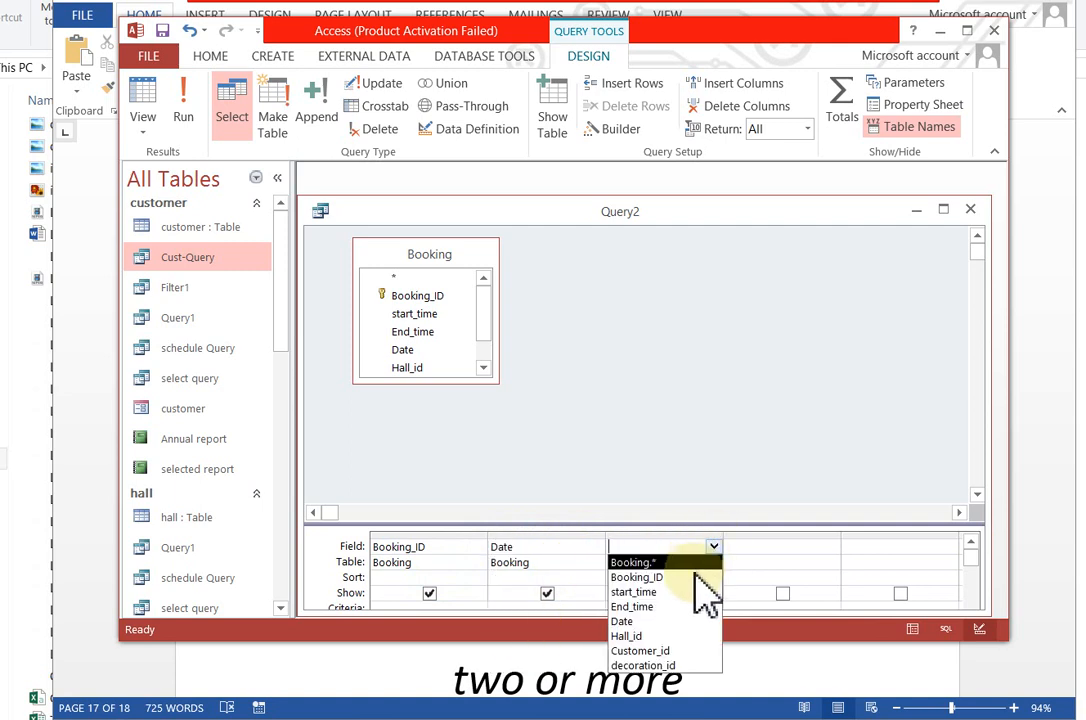
{"action": "left_click", "coordinate": [677, 636]}
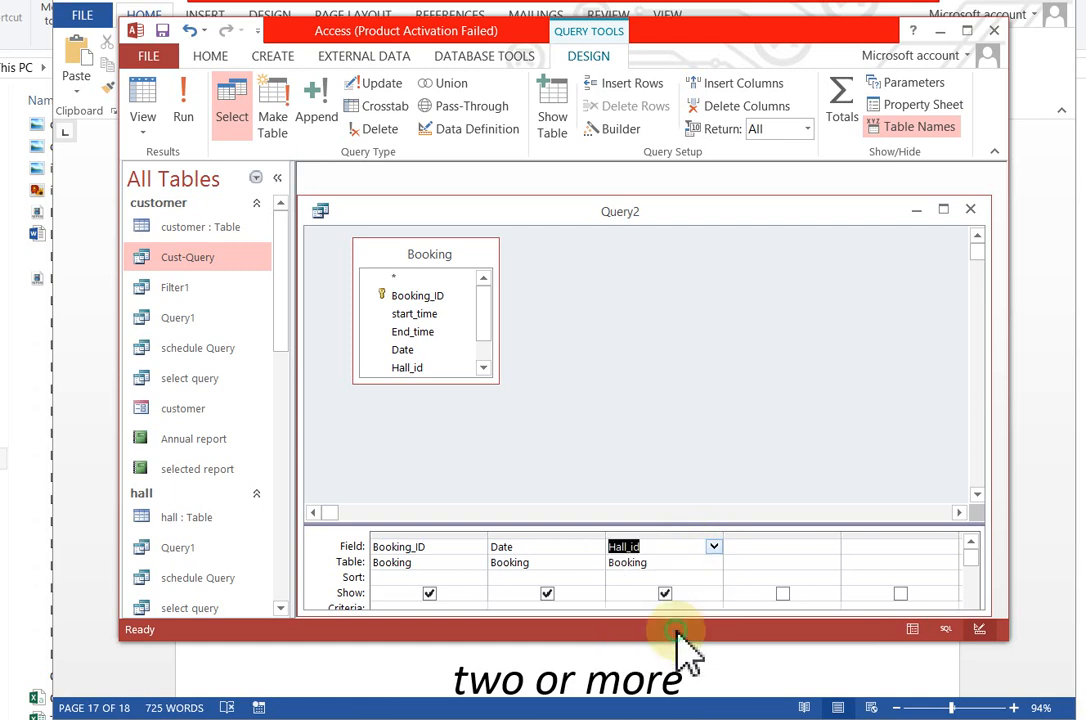
{"action": "left_click", "coordinate": [802, 548]}
{"action": "left_click", "coordinate": [831, 548]}
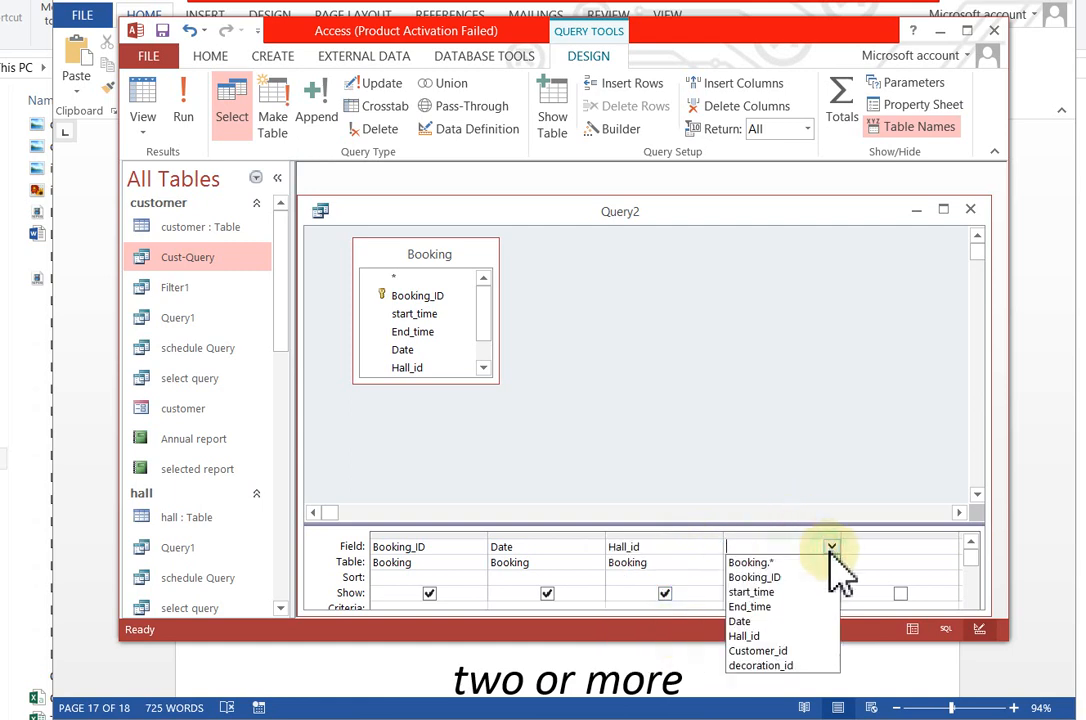
{"action": "left_click", "coordinate": [790, 651]}
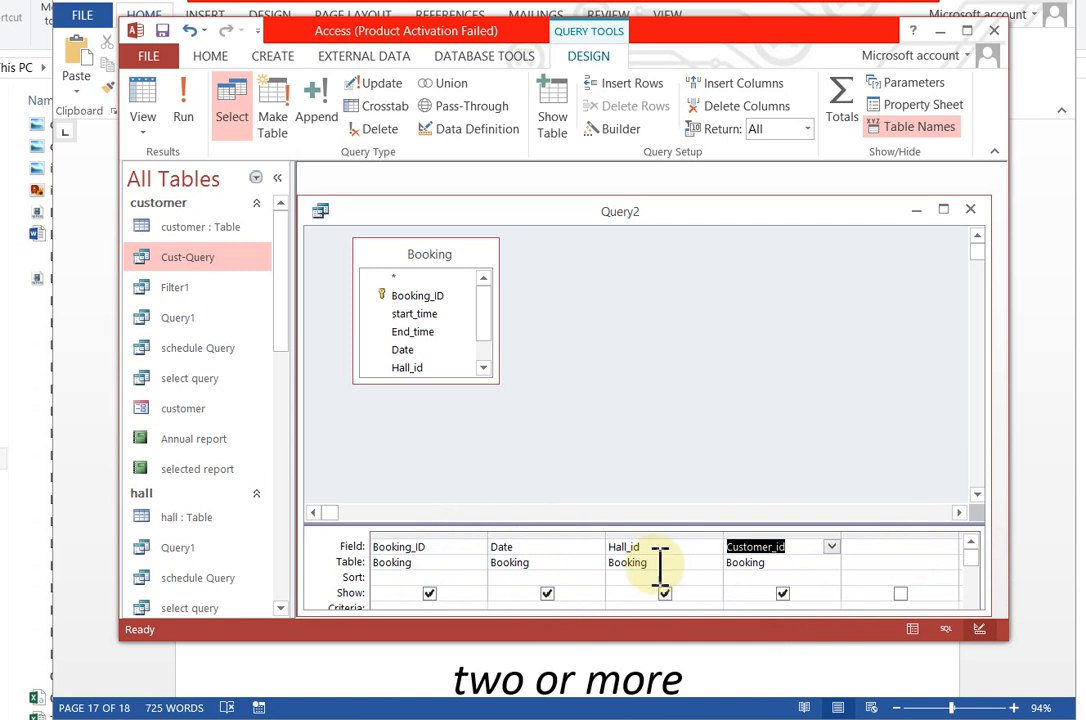
- Sort the query by Booking_ID in ascending order and place the cursor in that field's criteria
{"action": "left_click", "coordinate": [458, 577]}
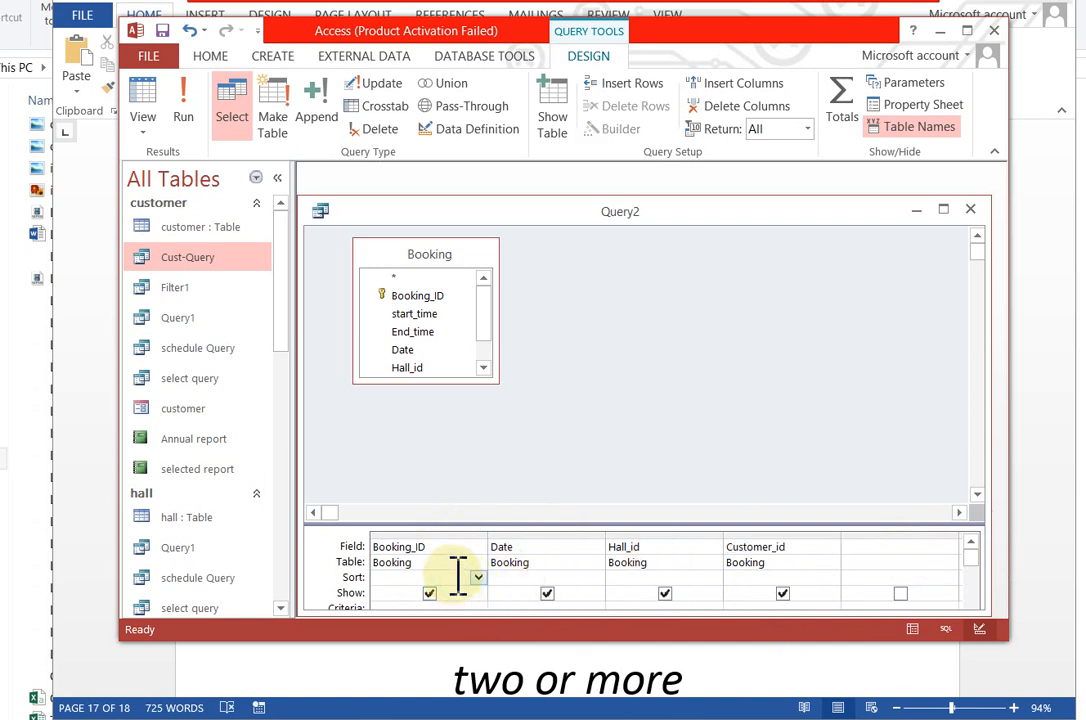
{"action": "left_click", "coordinate": [478, 577]}
{"action": "left_click", "coordinate": [436, 595]}
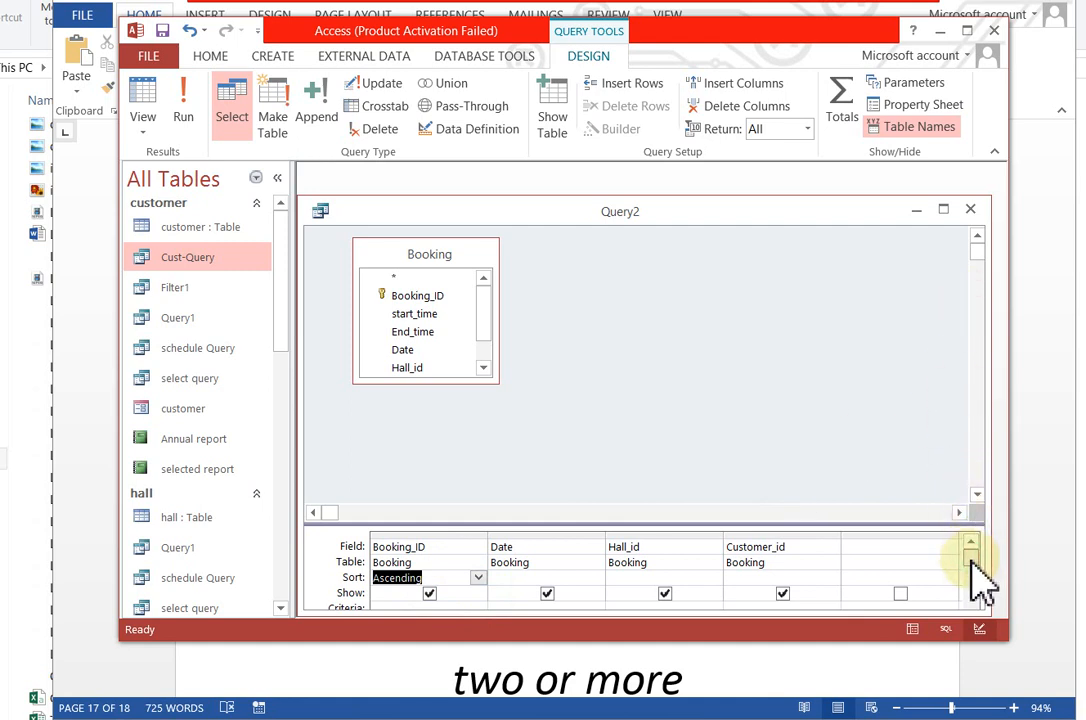
{"action": "left_click", "coordinate": [459, 606]}
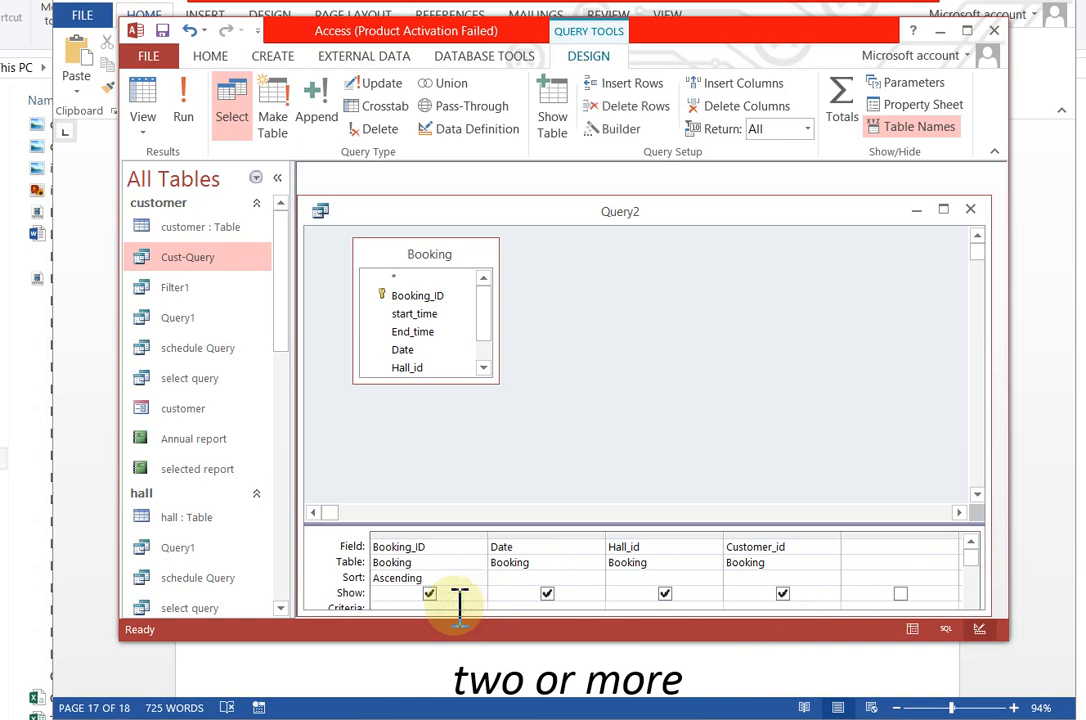
- Maximize the Access window, then enlarge and reposition the query window to expose the design grid's criteria rows
{"action": "left_click", "coordinate": [972, 586]}
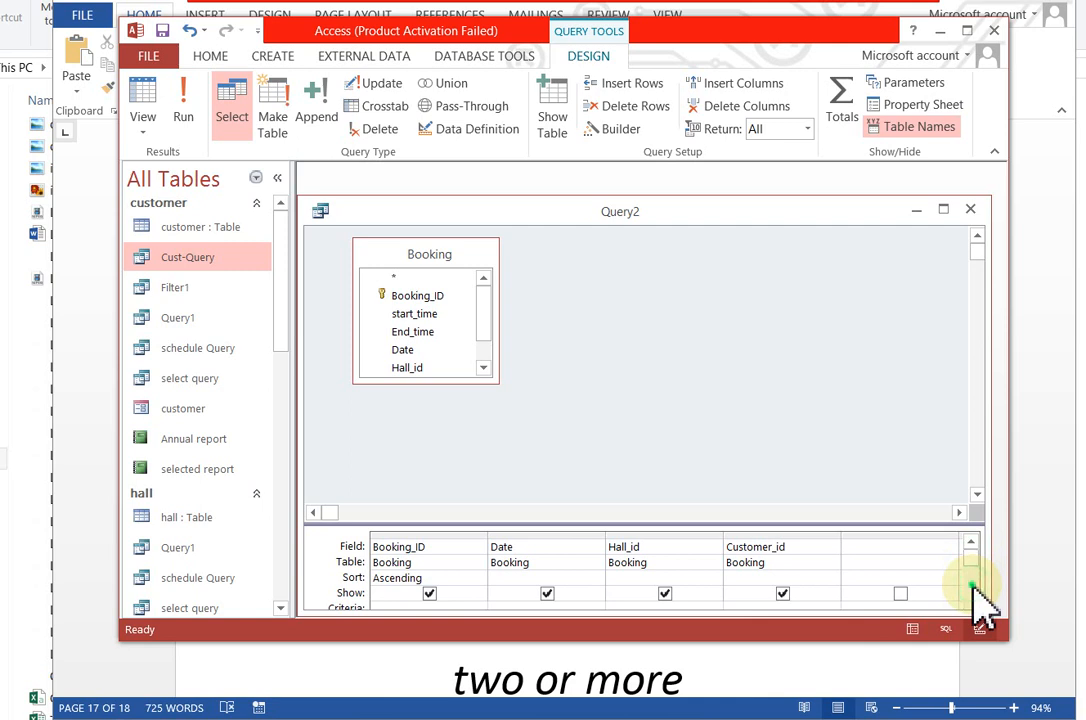
{"action": "left_click", "coordinate": [565, 437]}
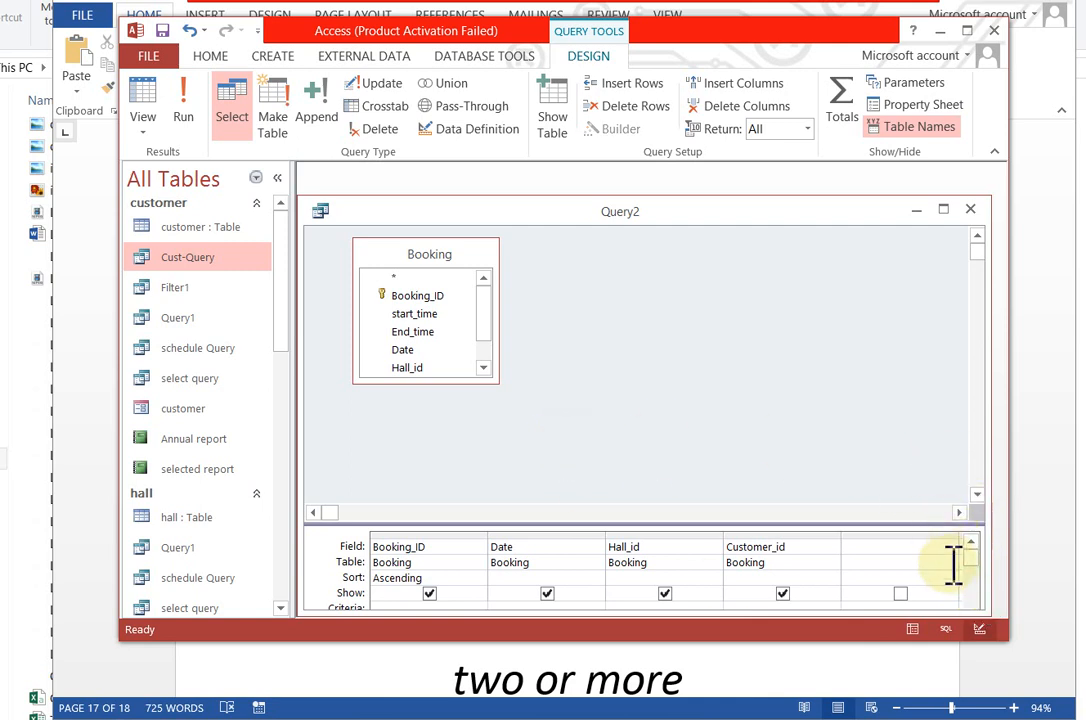
{"action": "left_click_drag", "start_coordinate": [971, 561], "coordinate": [971, 586]}
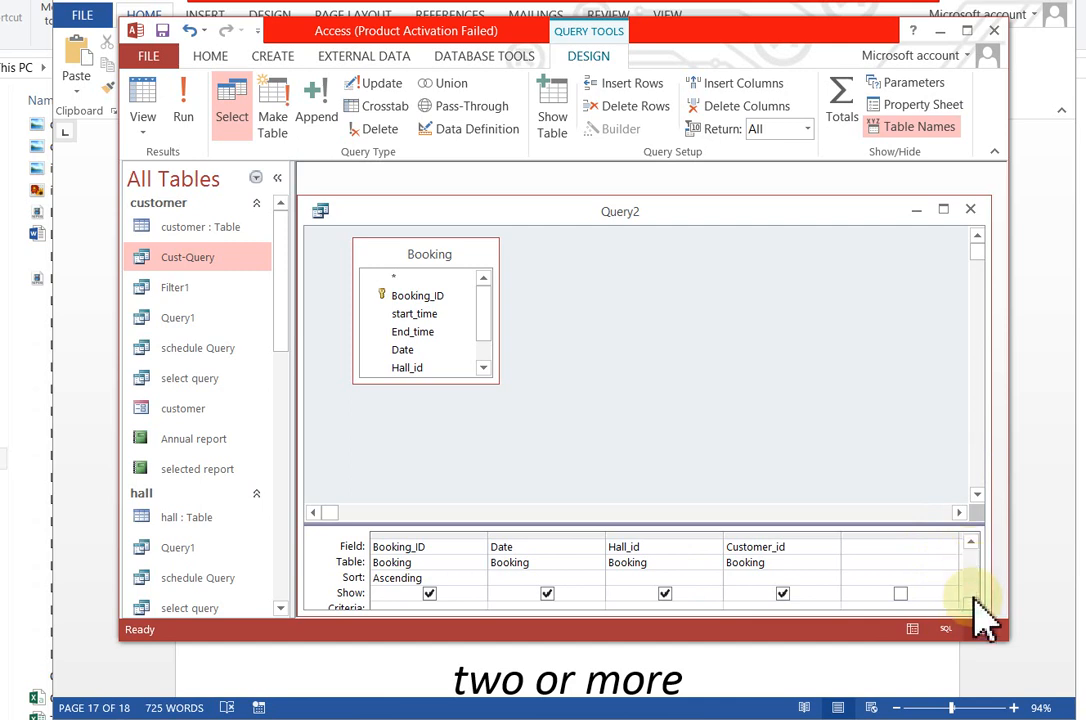
{"action": "left_click", "coordinate": [966, 33]}
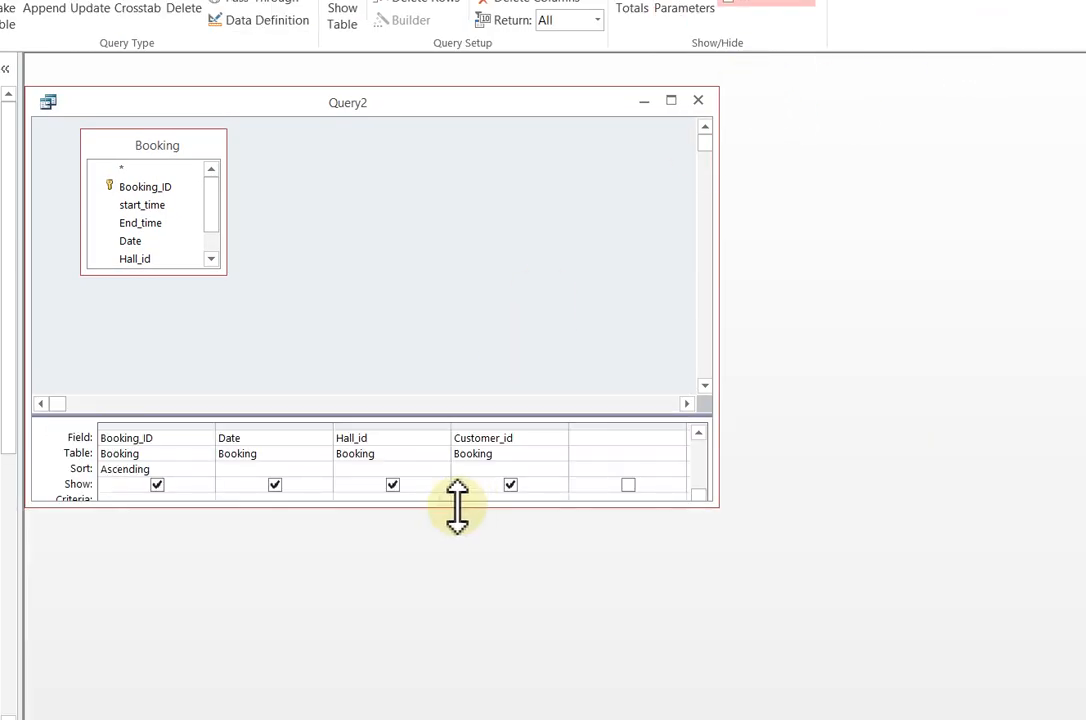
{"action": "left_click_drag", "start_coordinate": [457, 508], "coordinate": [499, 611]}
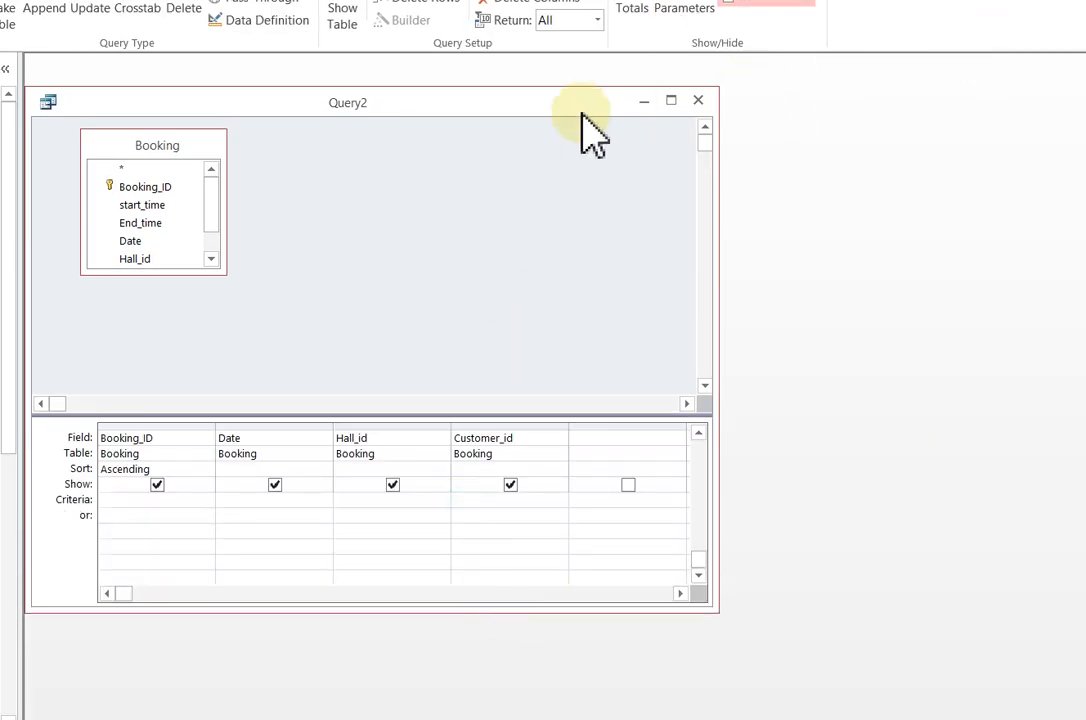
{"action": "left_click_drag", "start_coordinate": [460, 109], "coordinate": [560, 128]}
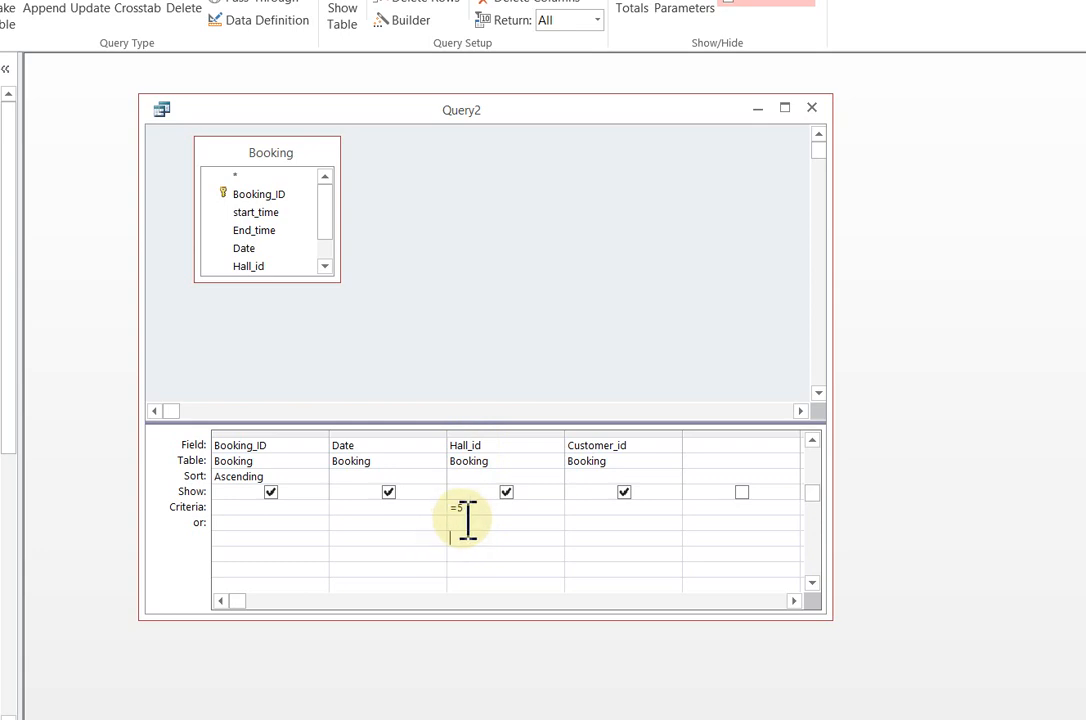
- Try the query with the Hall_id criteria =5 and close it without saving
{"action": "left_click", "coordinate": [1, 5]}
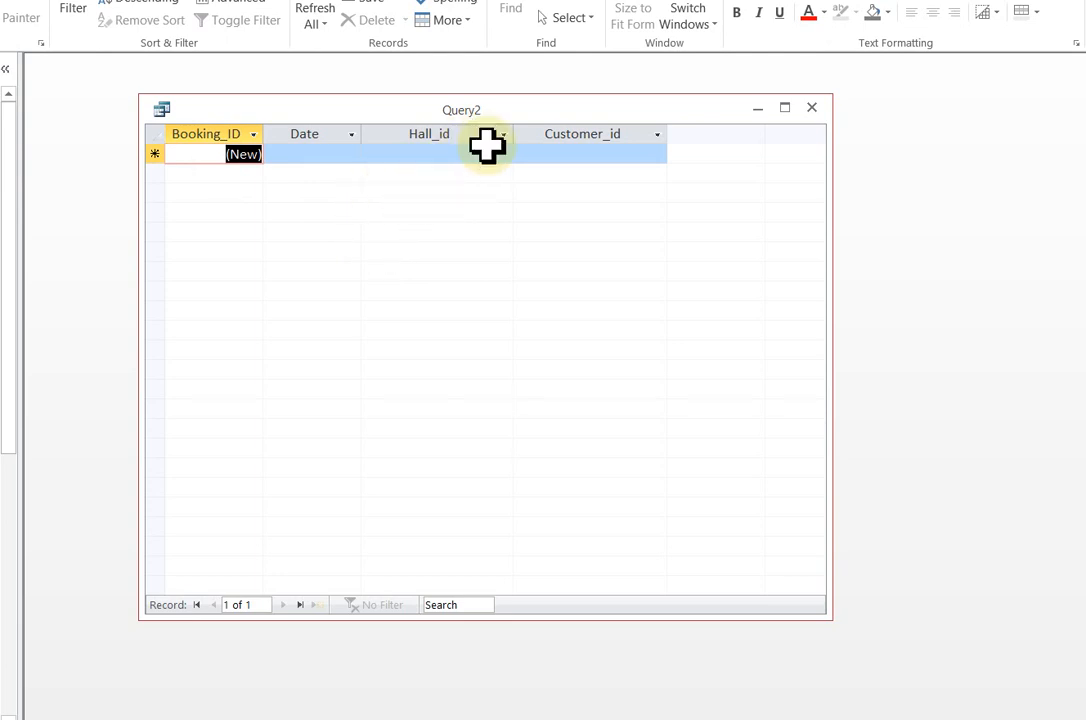
{"action": "left_click", "coordinate": [811, 108]}
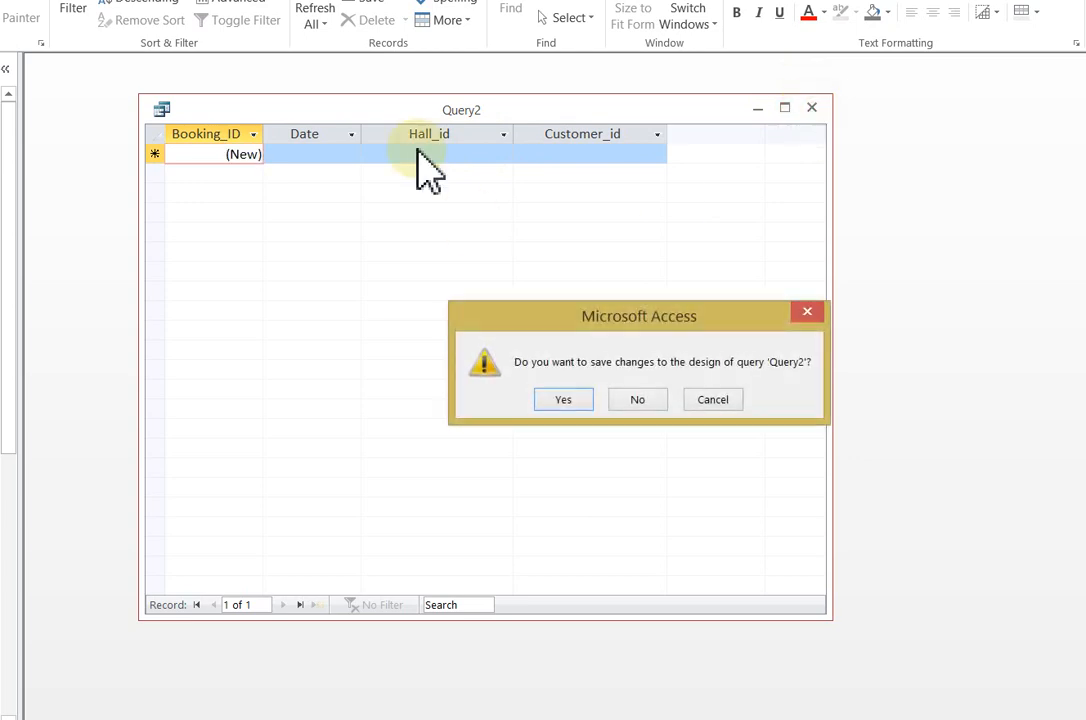
{"action": "left_click", "coordinate": [640, 400]}
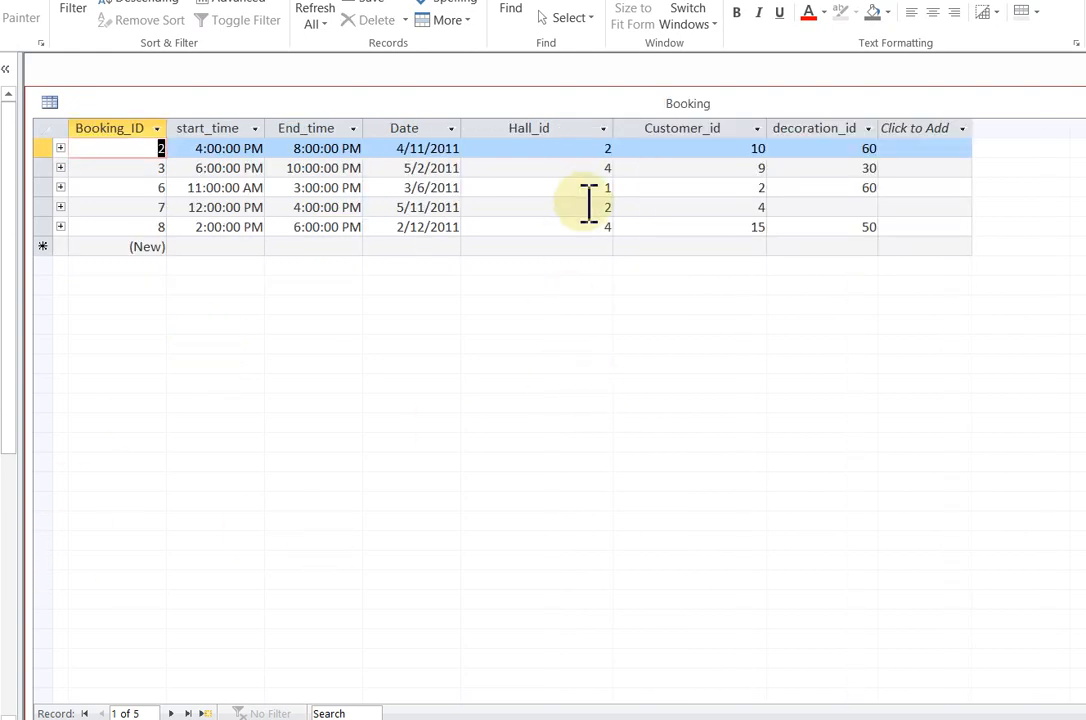
- Check the Hall_id values in the Booking table and create a new Design view query containing that table
{"action": "double_click", "coordinate": [594, 149]}
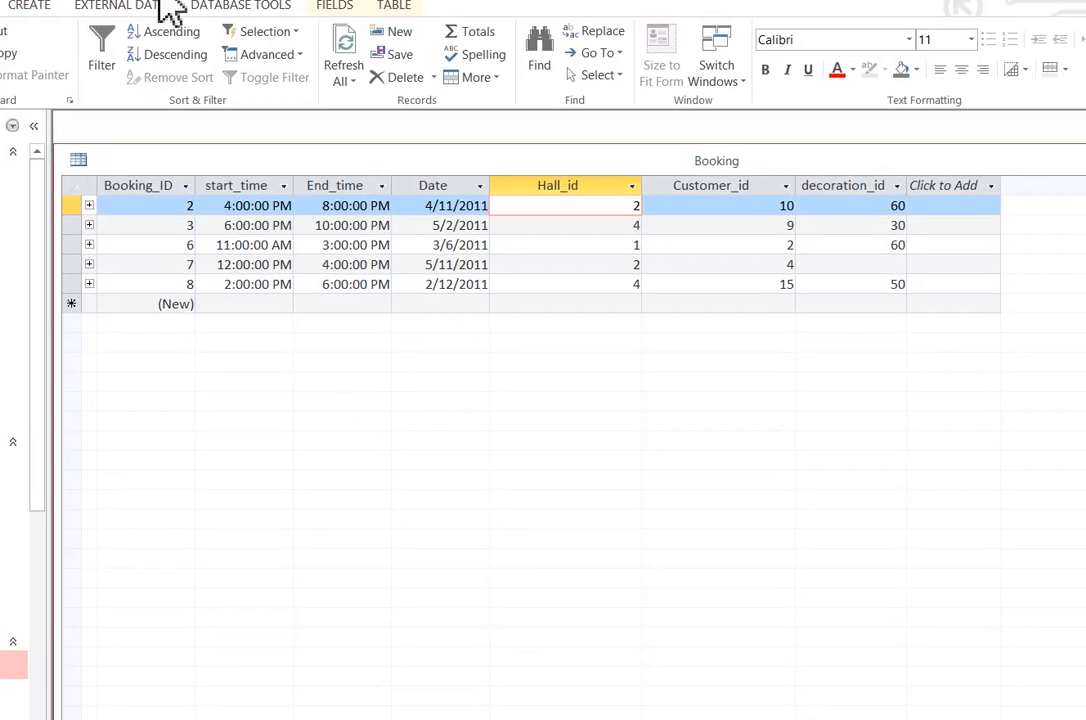
{"action": "left_click", "coordinate": [57, 12]}
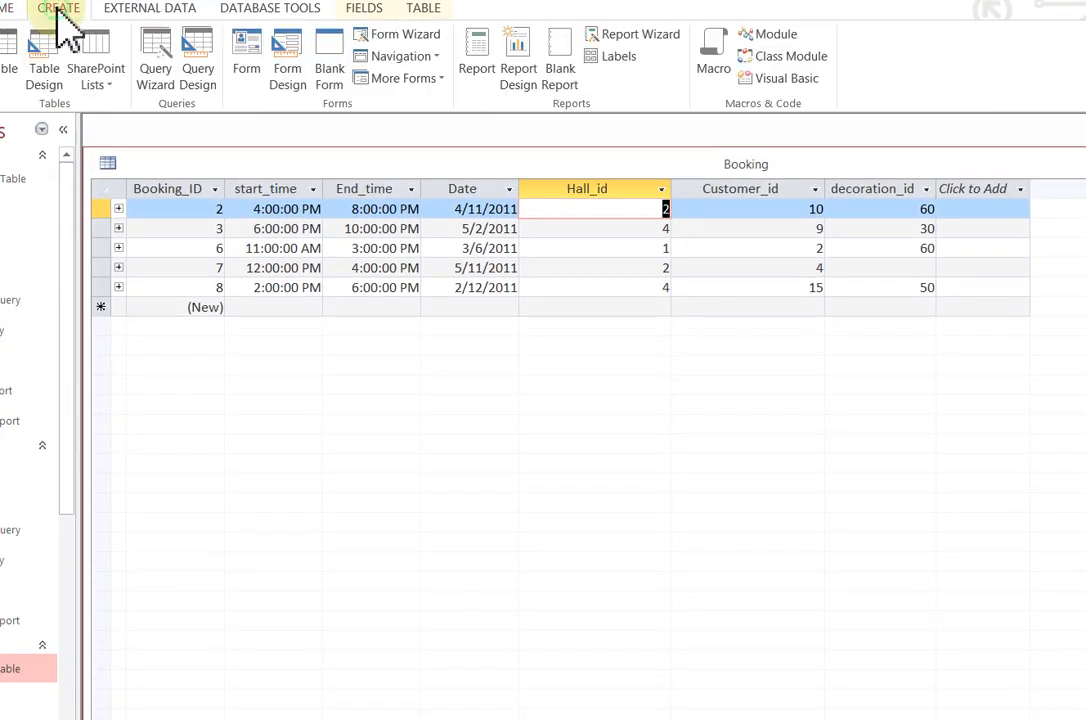
{"action": "left_click", "coordinate": [207, 50]}
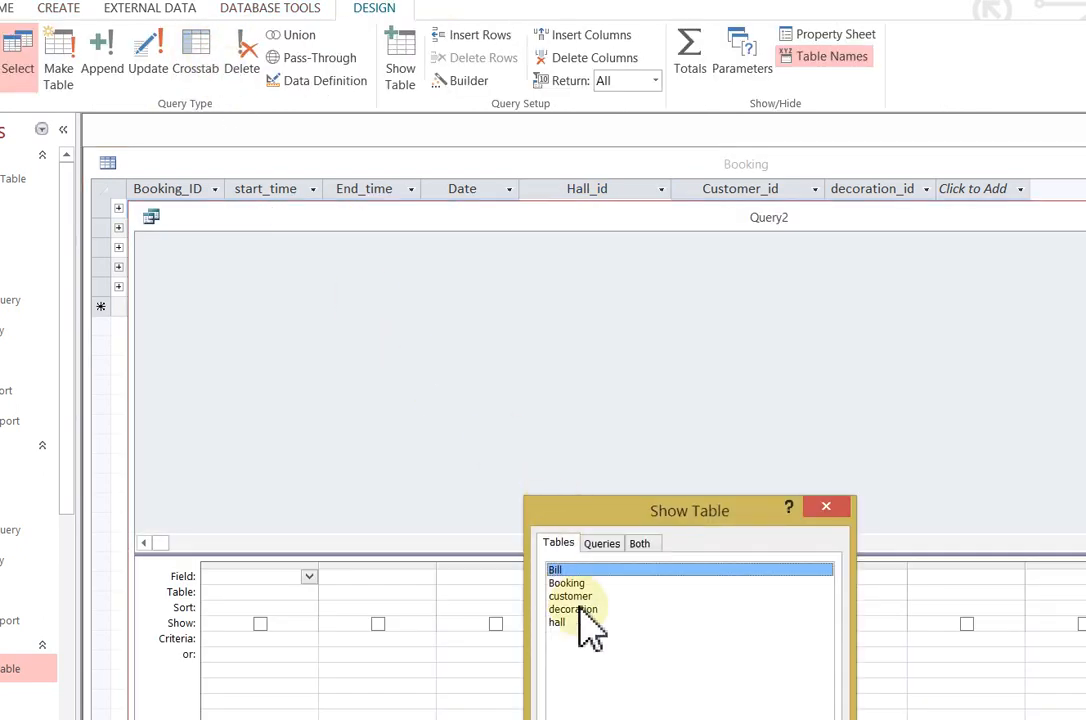
{"action": "left_click", "coordinate": [576, 584]}
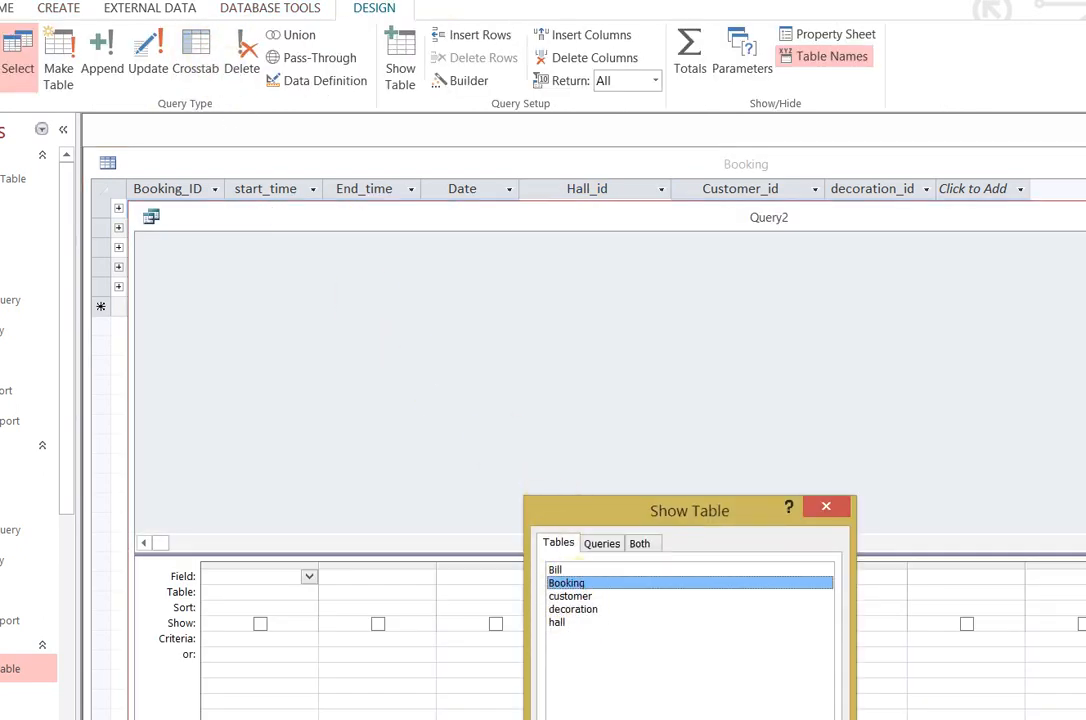
{"action": "left_click", "coordinate": [705, 718]}
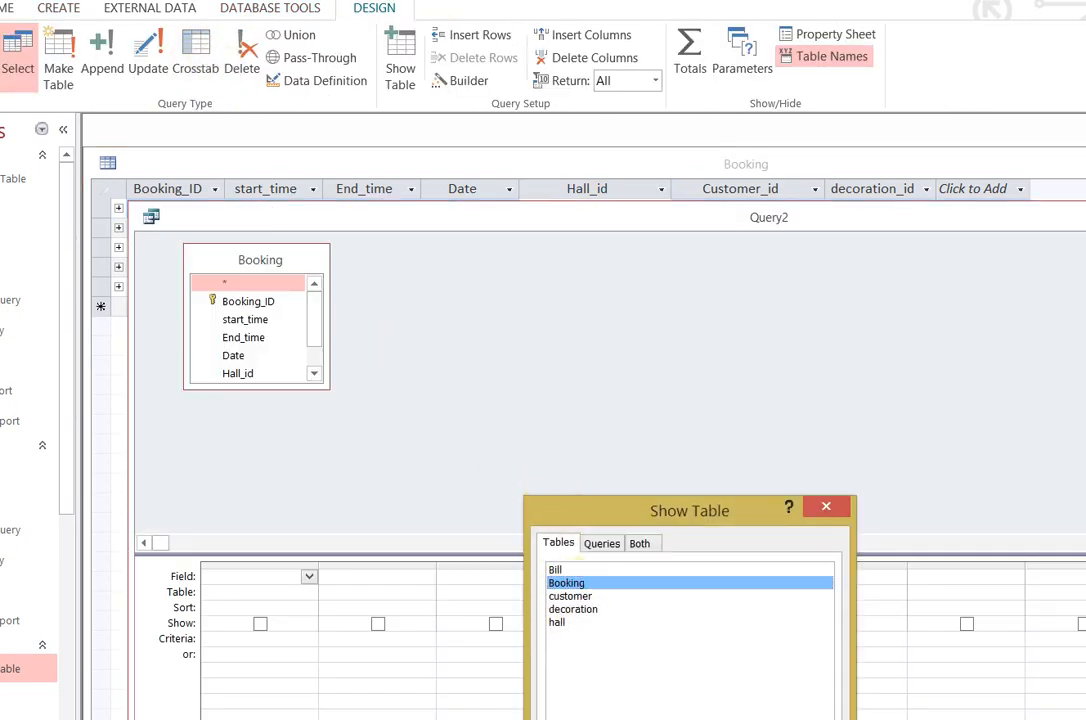
{"action": "left_click", "coordinate": [836, 510]}
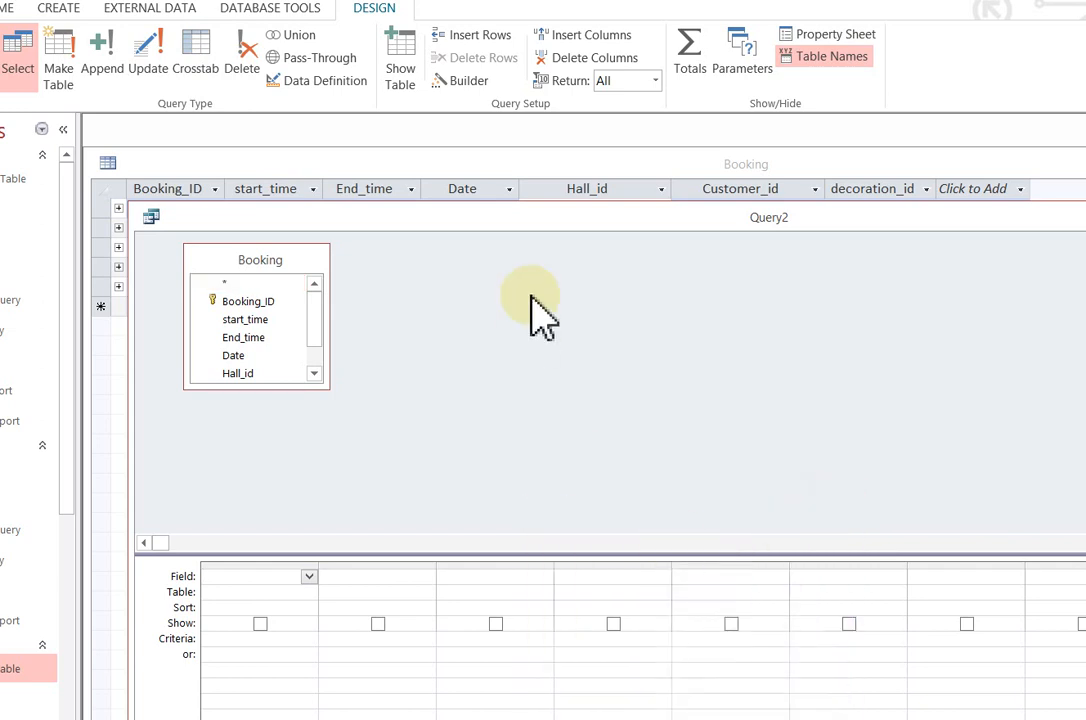
- Add the Booking_ID, Date, Hall_id and Customer_id fields to the new query's design grid
{"action": "left_click", "coordinate": [250, 300]}
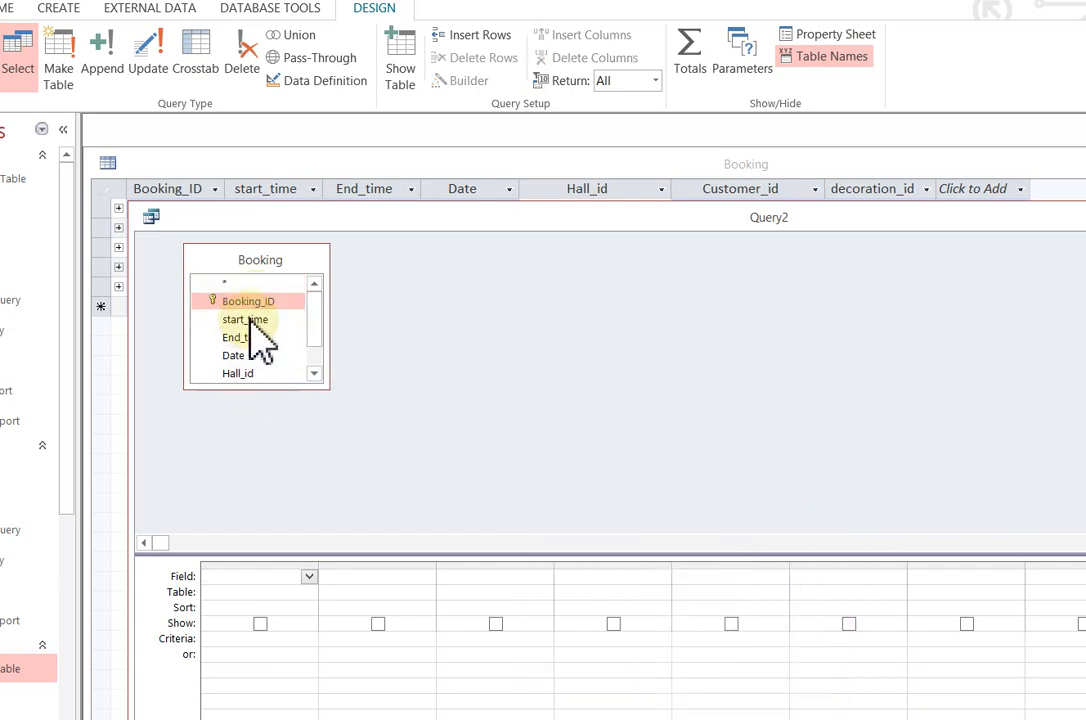
{"action": "left_click", "coordinate": [309, 577]}
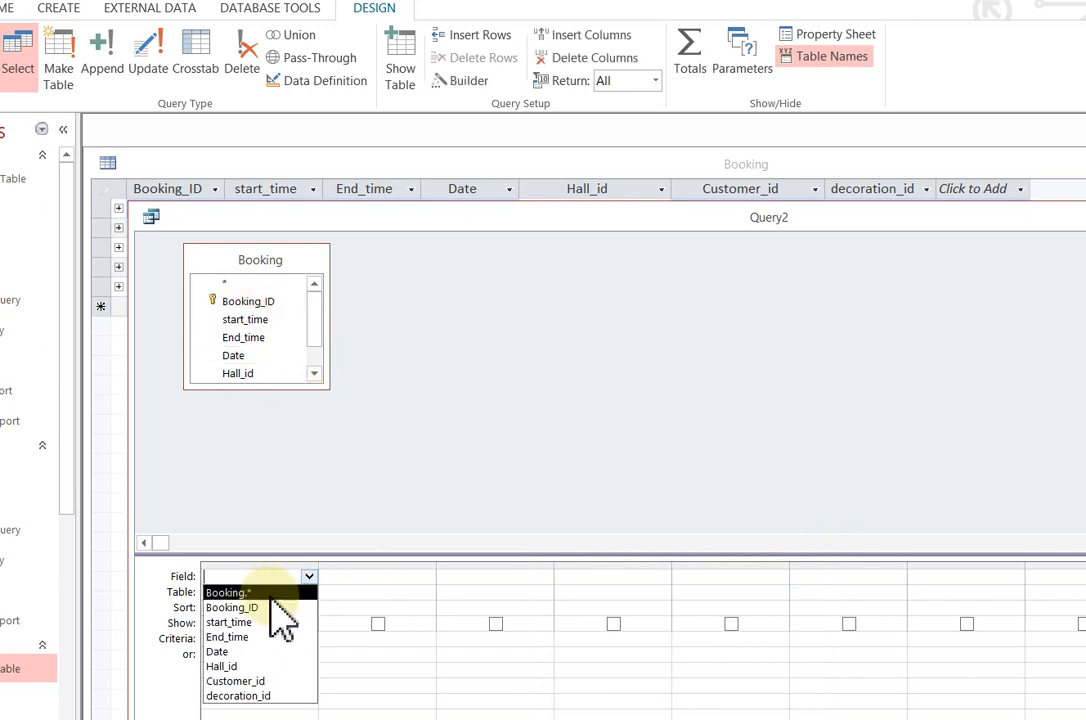
{"action": "left_click", "coordinate": [272, 607]}
{"action": "left_click", "coordinate": [422, 577]}
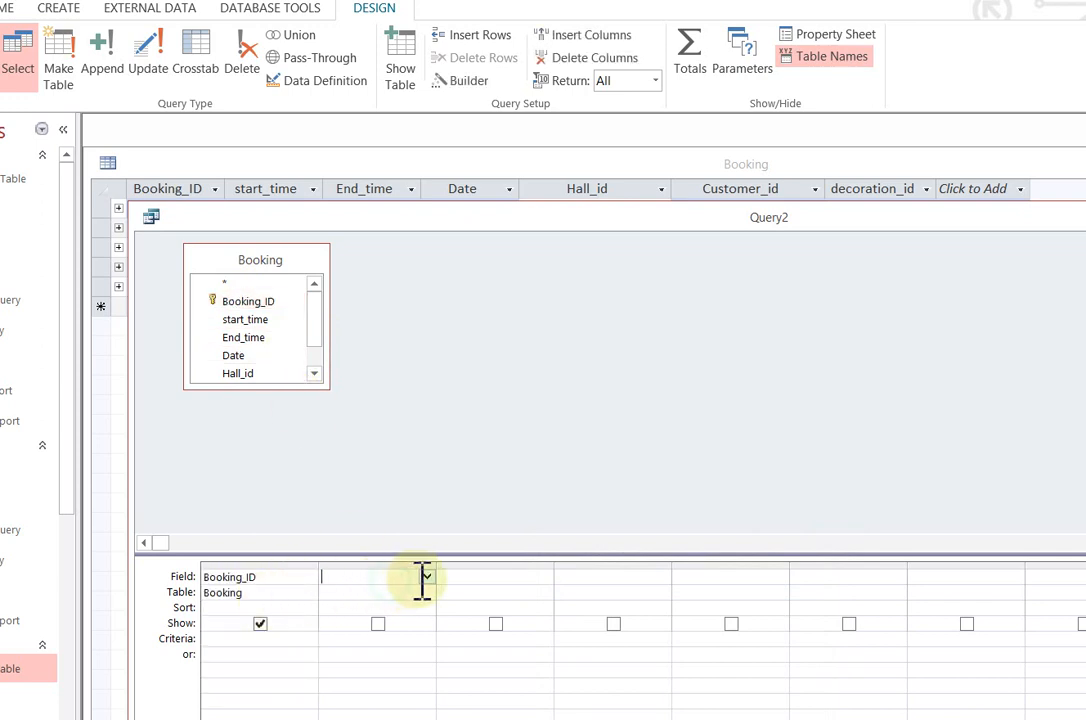
{"action": "left_click", "coordinate": [427, 577]}
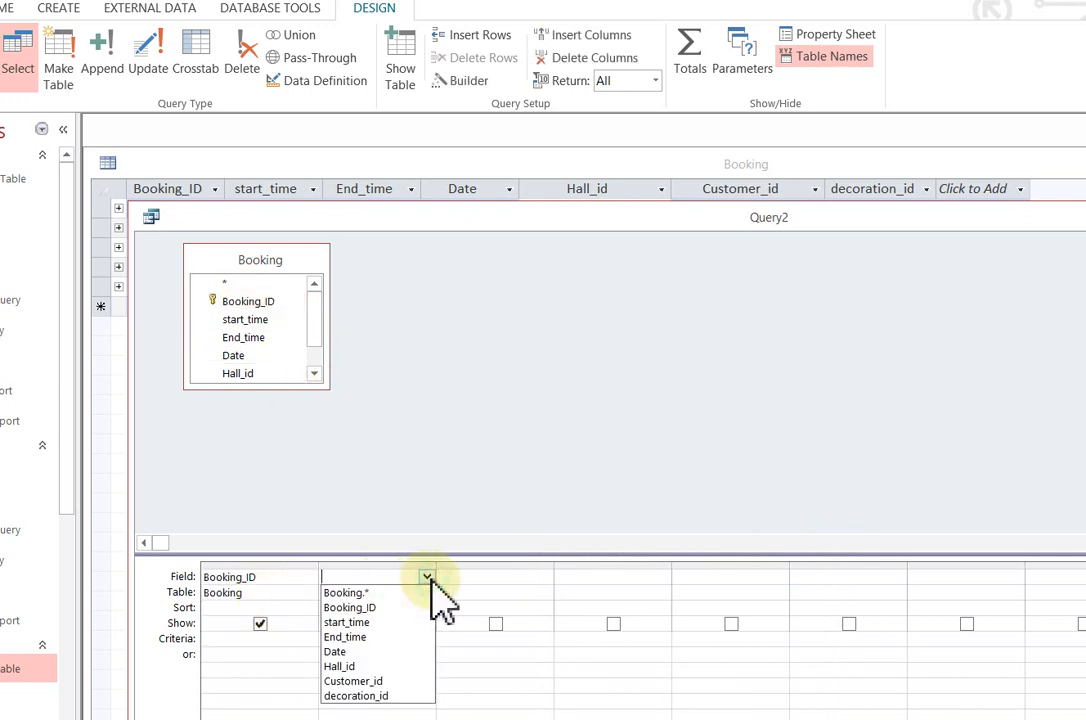
{"action": "left_click", "coordinate": [392, 653]}
{"action": "left_click", "coordinate": [519, 588]}
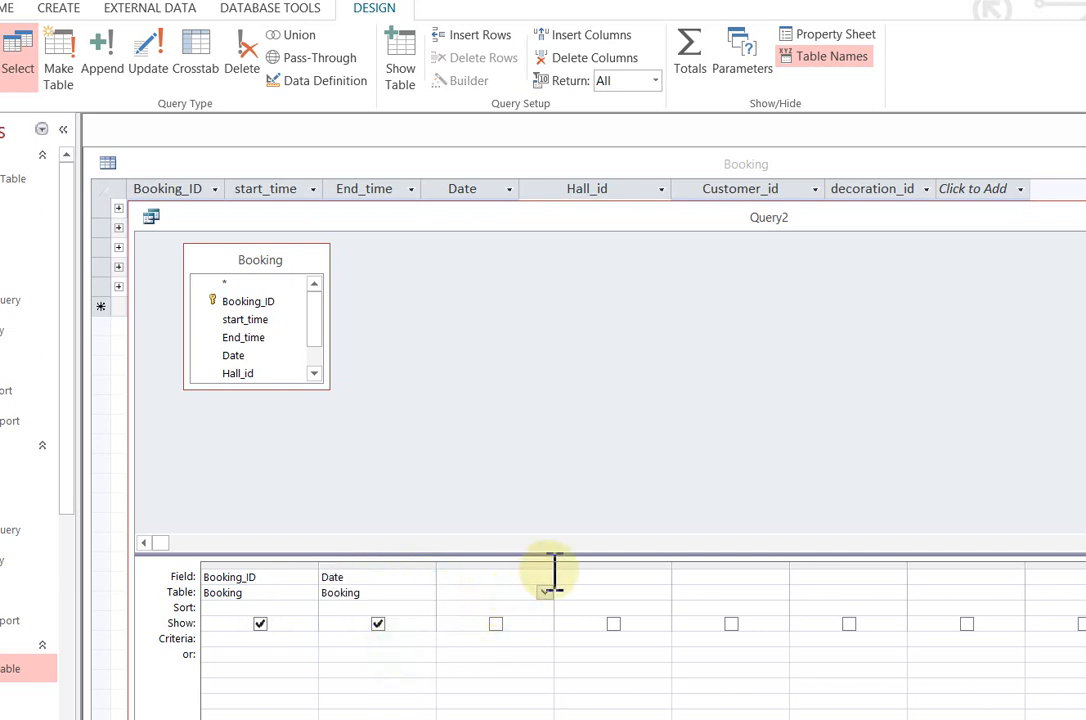
{"action": "left_click", "coordinate": [545, 578]}
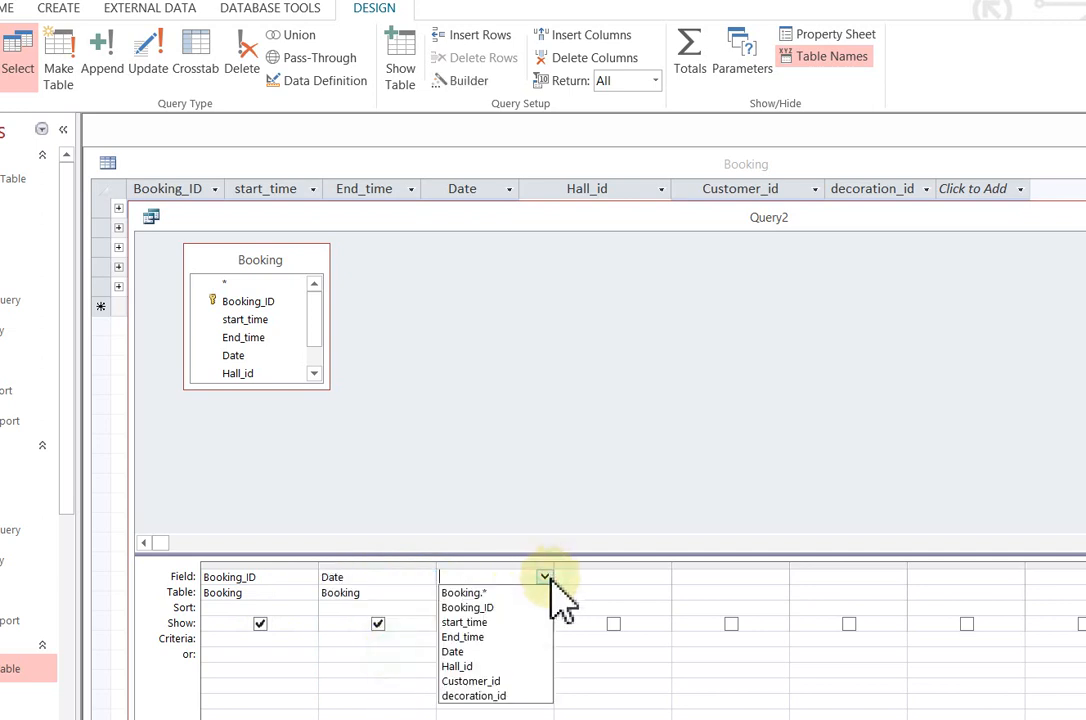
{"action": "left_click", "coordinate": [485, 667]}
{"action": "left_click", "coordinate": [630, 576]}
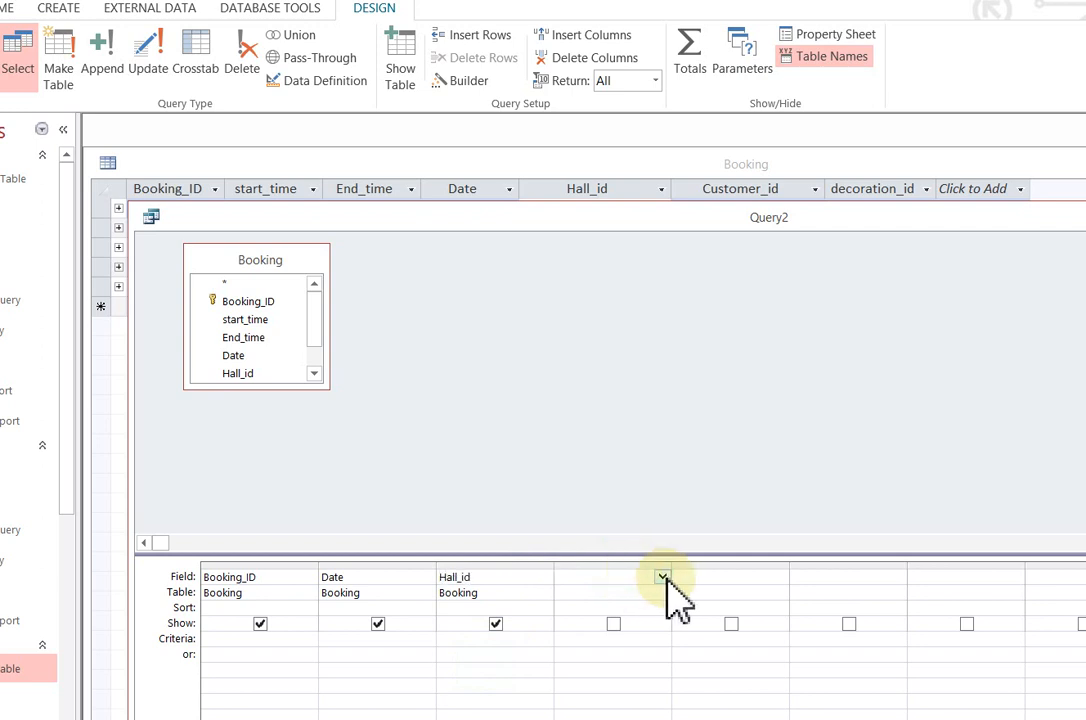
{"action": "left_click", "coordinate": [664, 577]}
{"action": "left_click", "coordinate": [603, 680]}
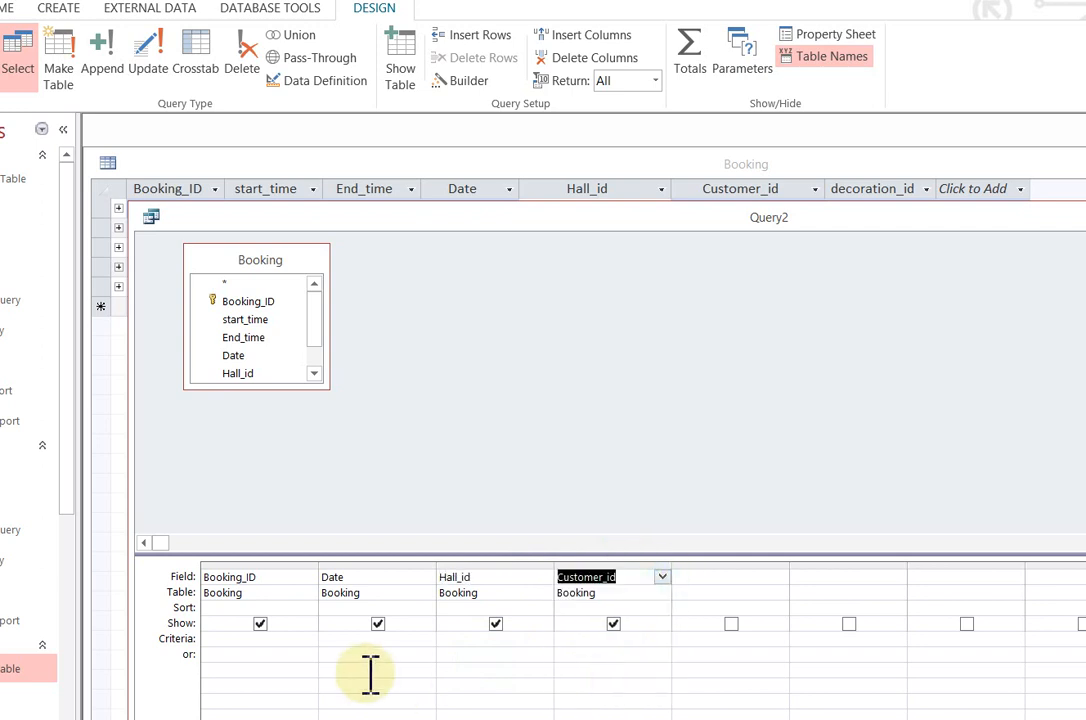
- Sort the new query by Booking_ID in ascending order
{"action": "left_click", "coordinate": [287, 607]}
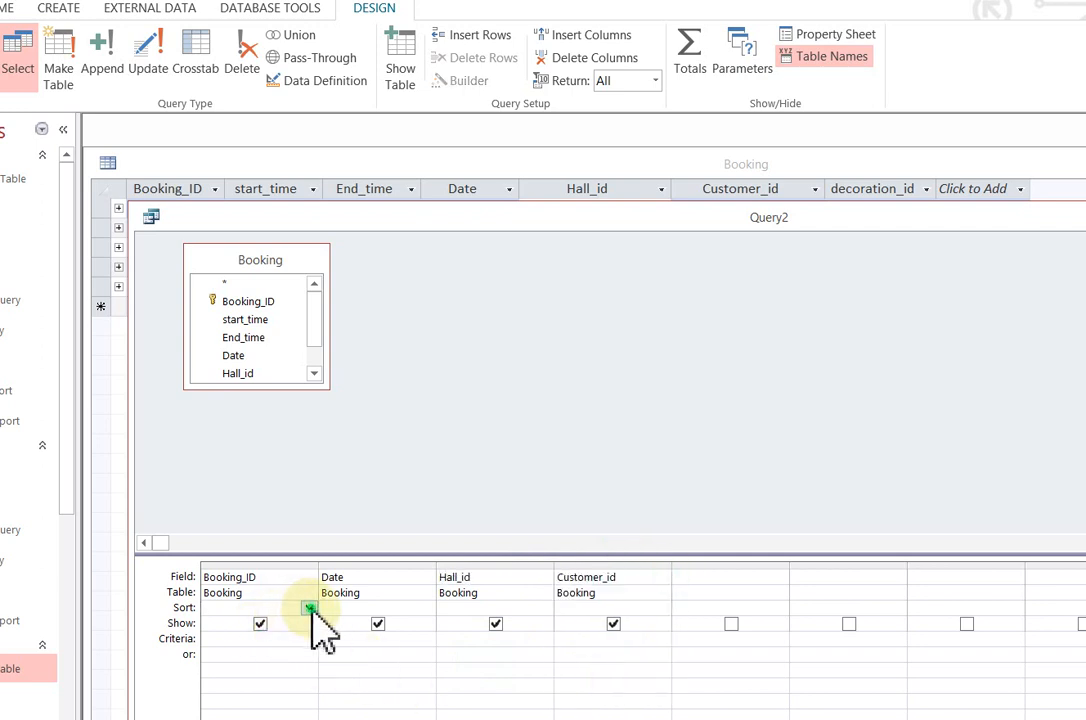
{"action": "left_click", "coordinate": [311, 608]}
{"action": "left_click", "coordinate": [280, 622]}
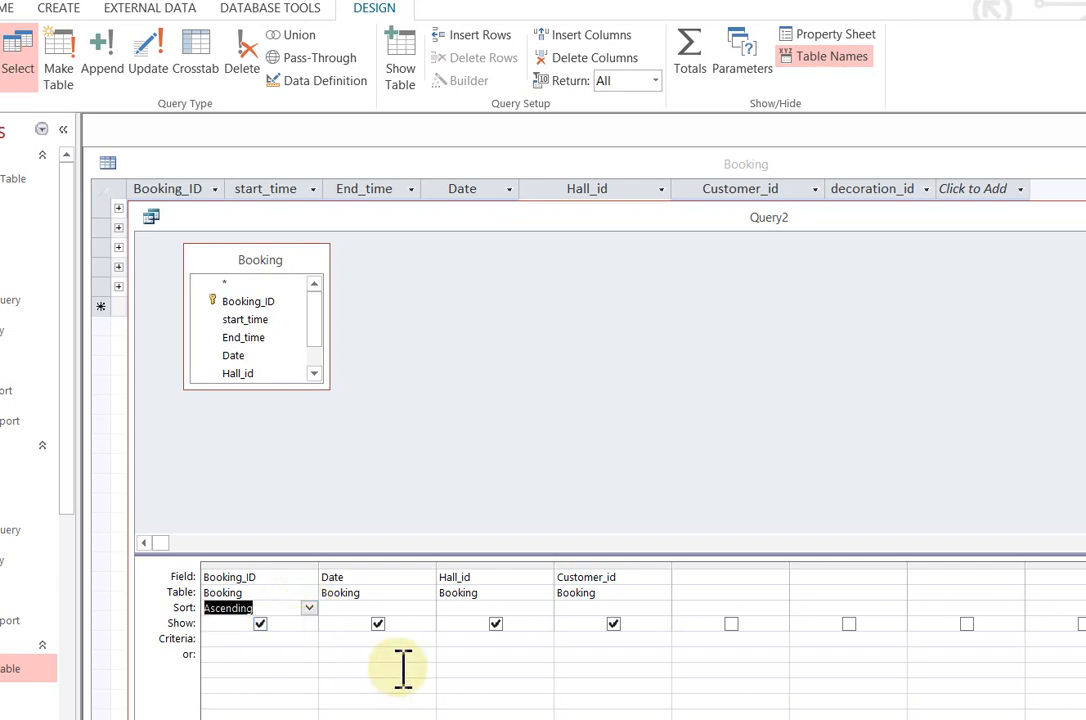
- Run the query with the Hall_id criteria =4 and close it without saving
{"action": "left_click", "coordinate": [482, 638]}
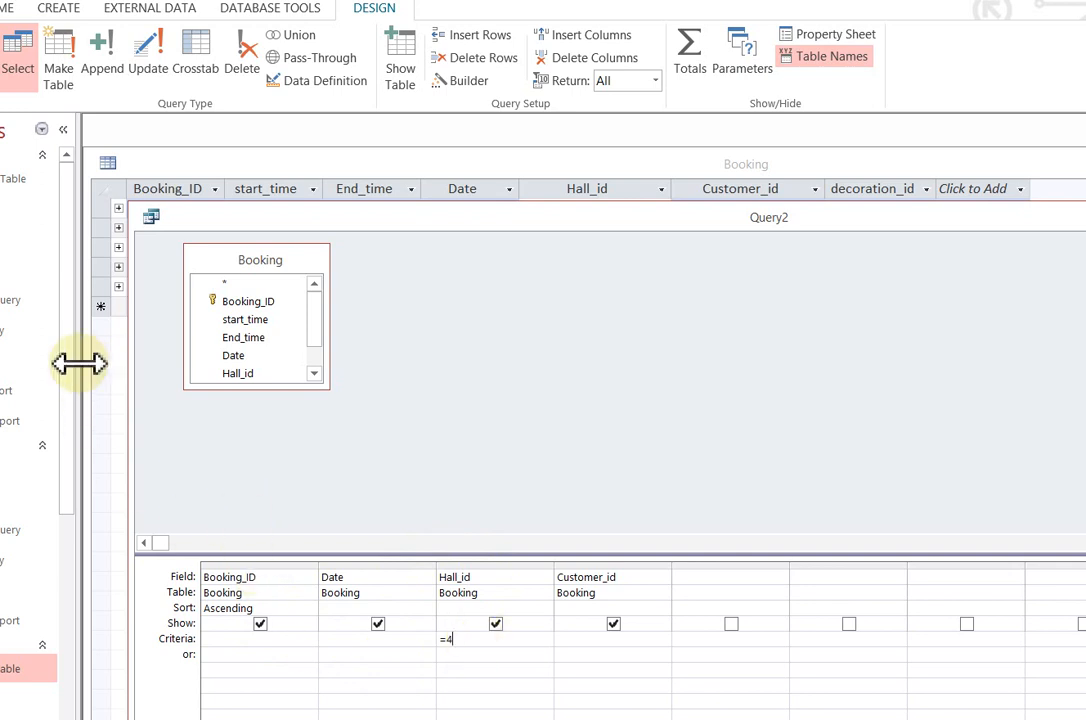
{"action": "left_click", "coordinate": [0, 56]}
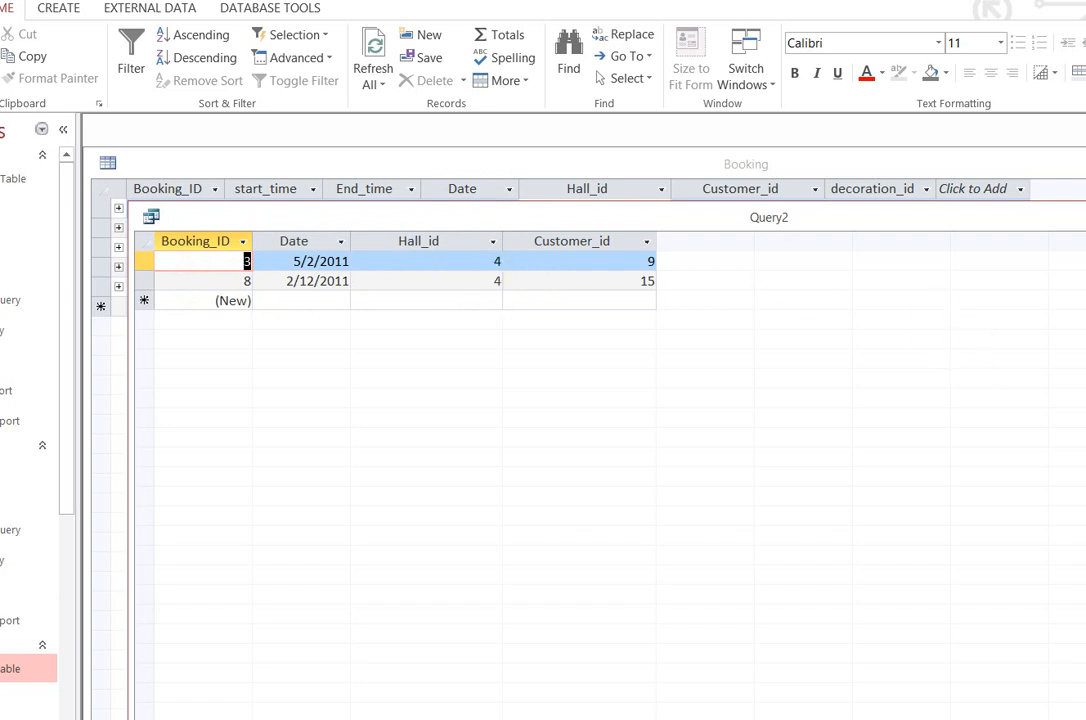
{"action": "left_click", "coordinate": [1084, 217]}
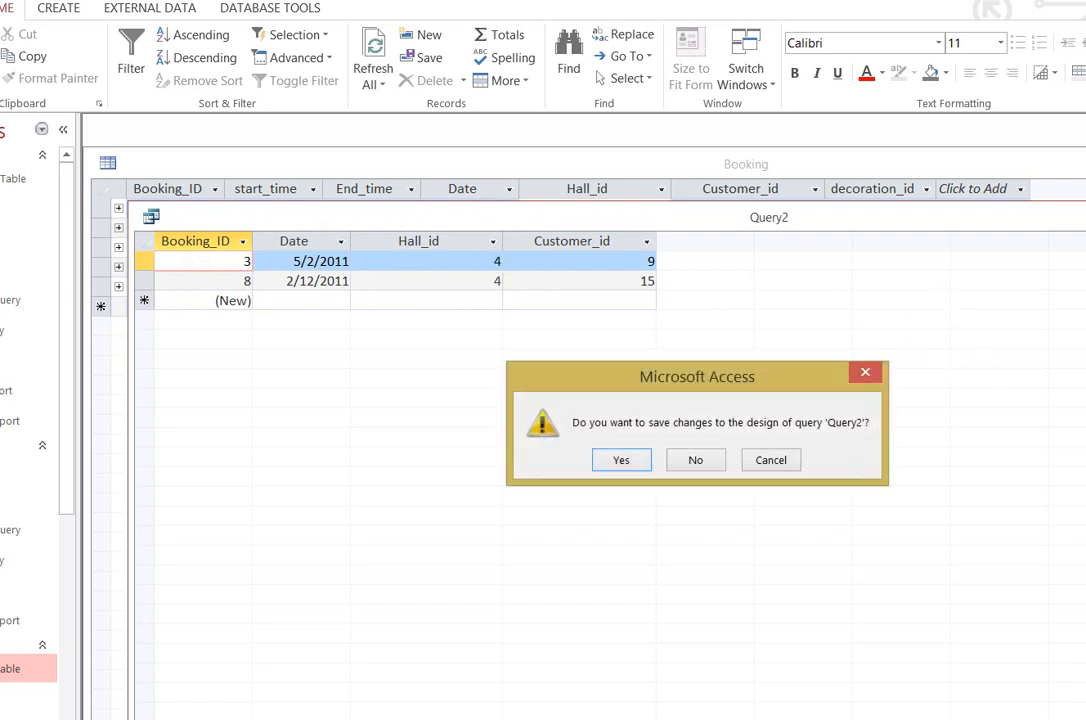
{"action": "left_click", "coordinate": [703, 468]}
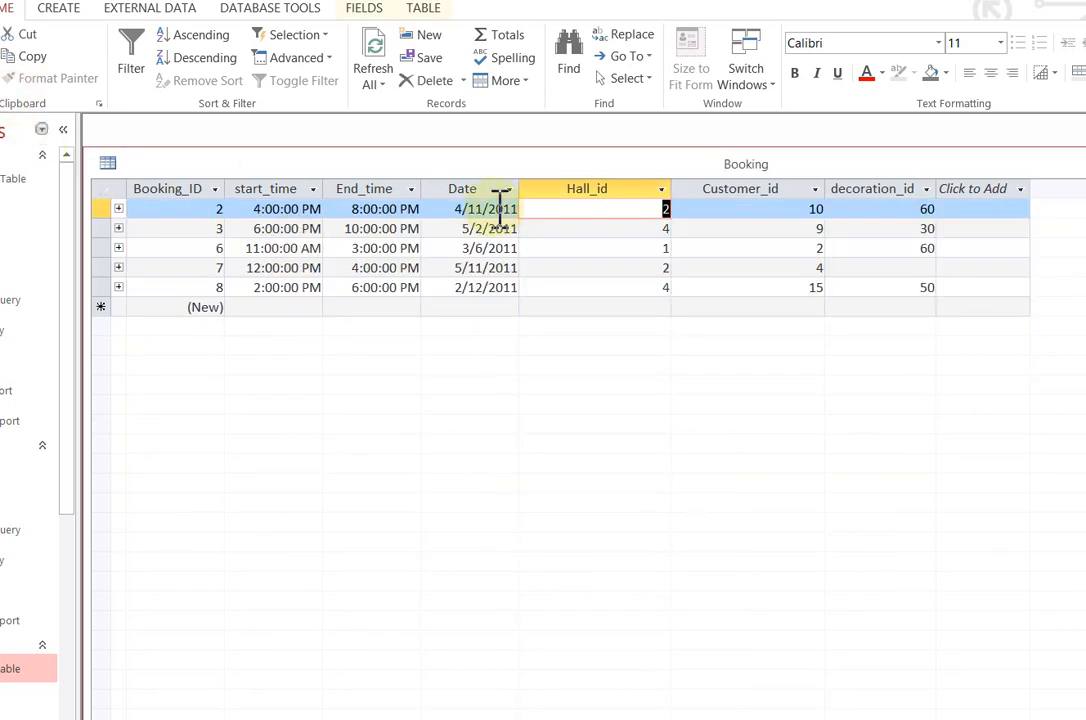
- Close the Booking table and, in the customer table, change the sixth record's last name to match the fifth record's
{"action": "left_click", "coordinate": [1085, 163]}
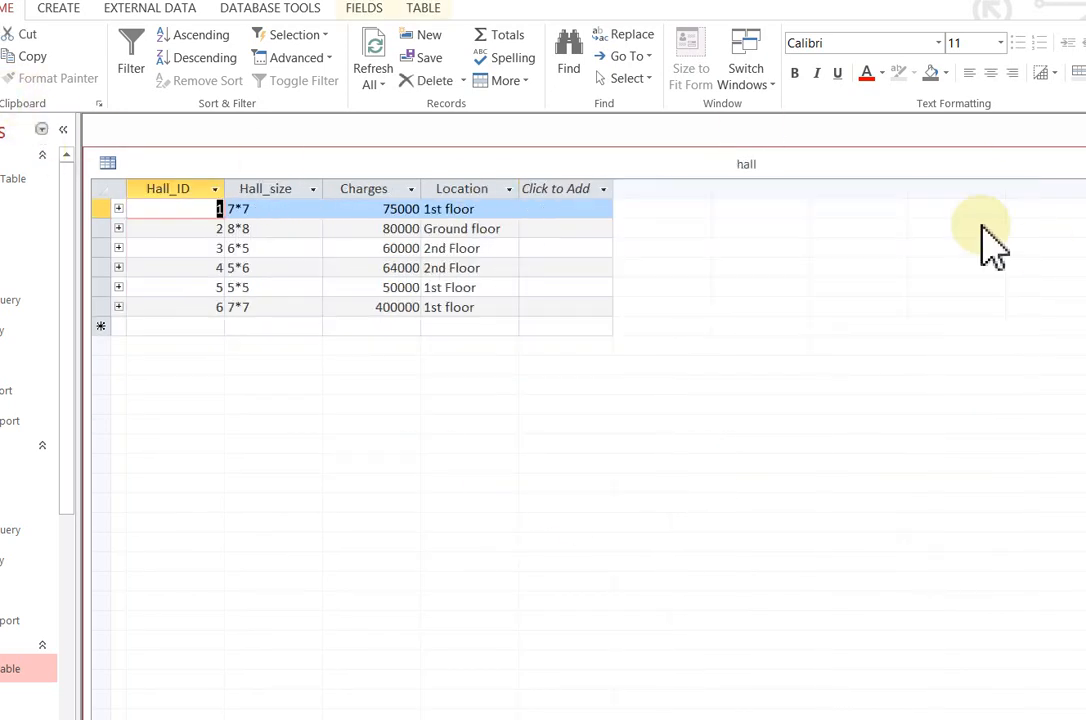
{"action": "double_click", "coordinate": [5, 178]}
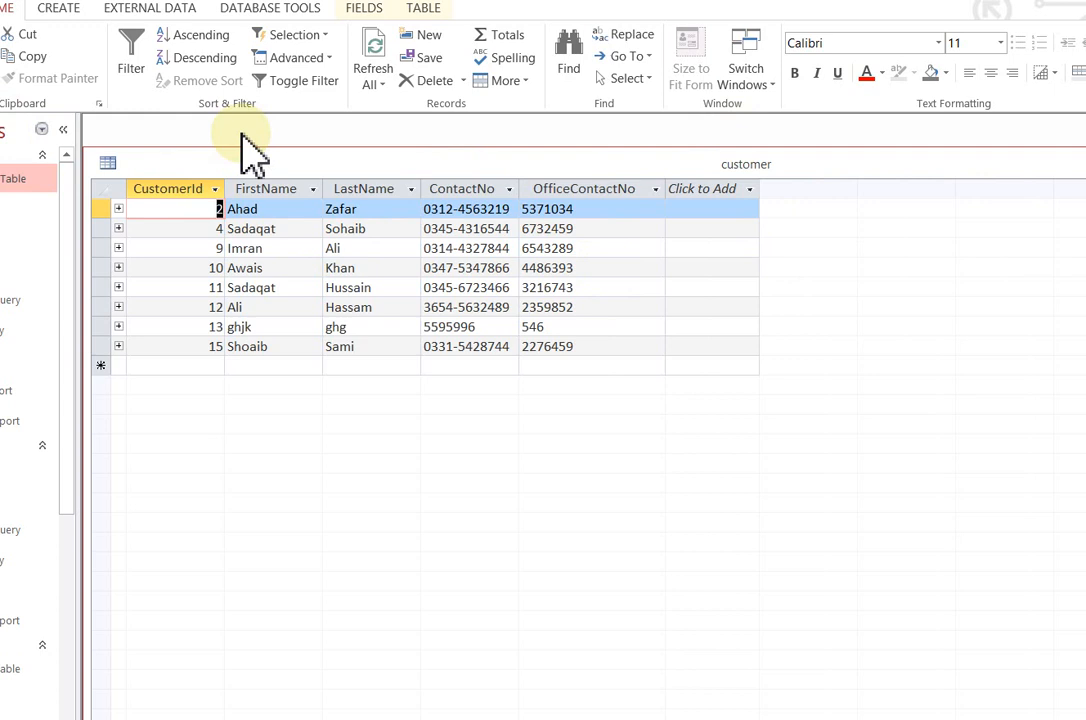
{"action": "left_click", "coordinate": [383, 310]}
{"action": "left_click", "coordinate": [387, 307]}
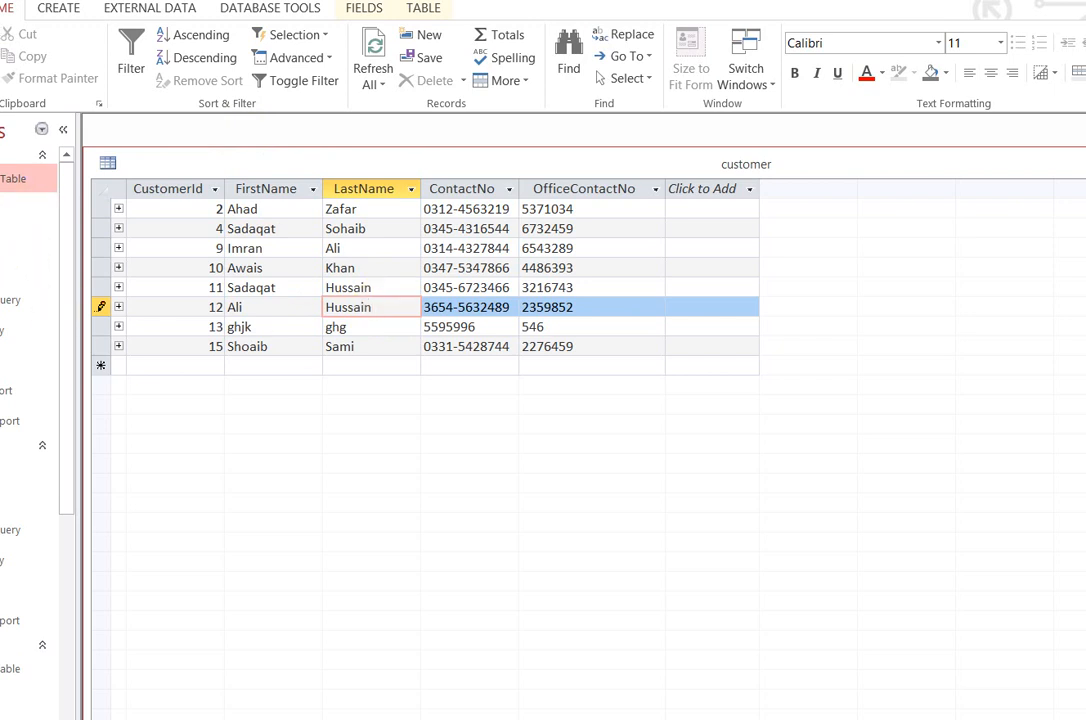
- Start a new query in design view based on the customer table
{"action": "left_click", "coordinate": [0, 82]}
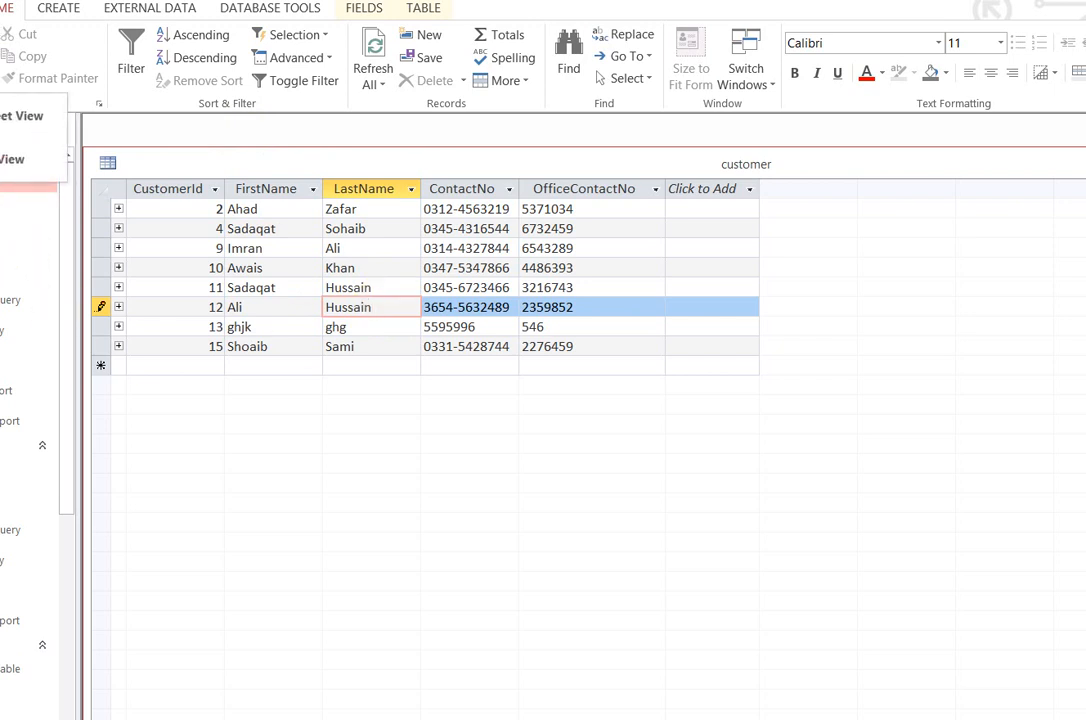
{"action": "left_click", "coordinate": [72, 8]}
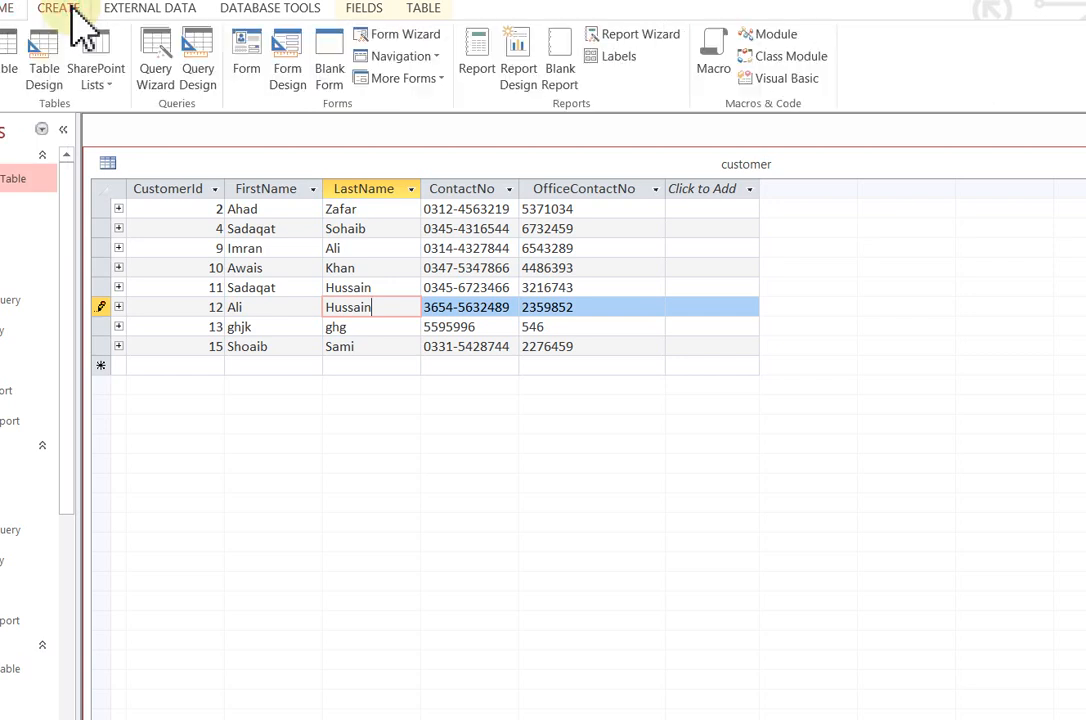
{"action": "left_click", "coordinate": [181, 74]}
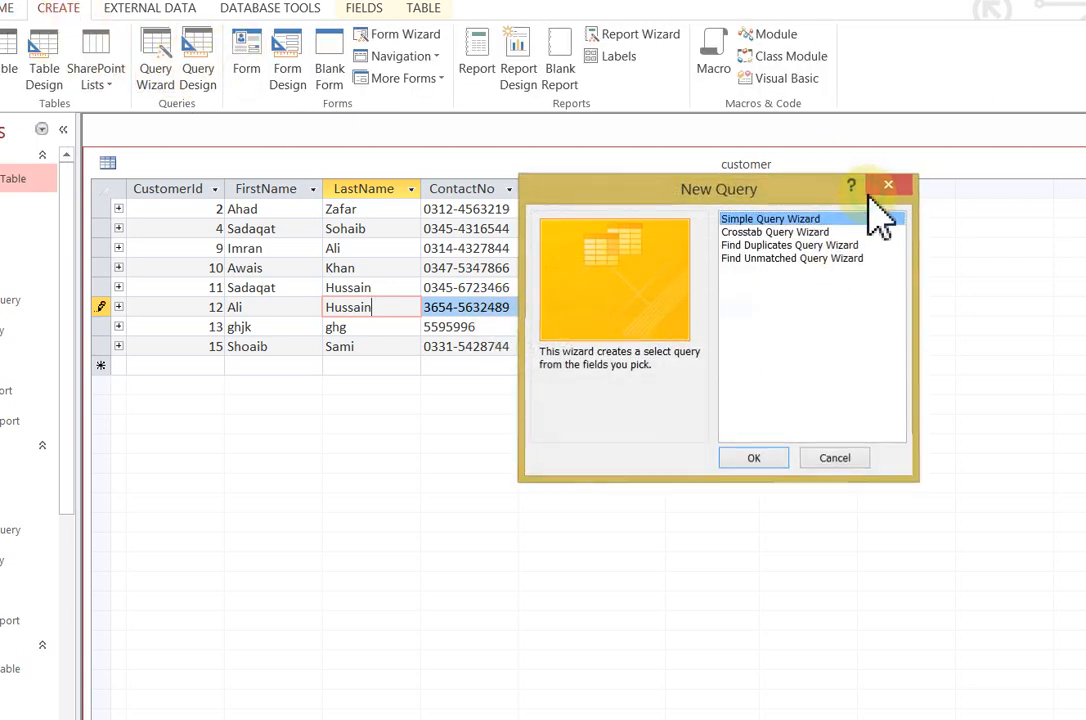
{"action": "left_click", "coordinate": [886, 186]}
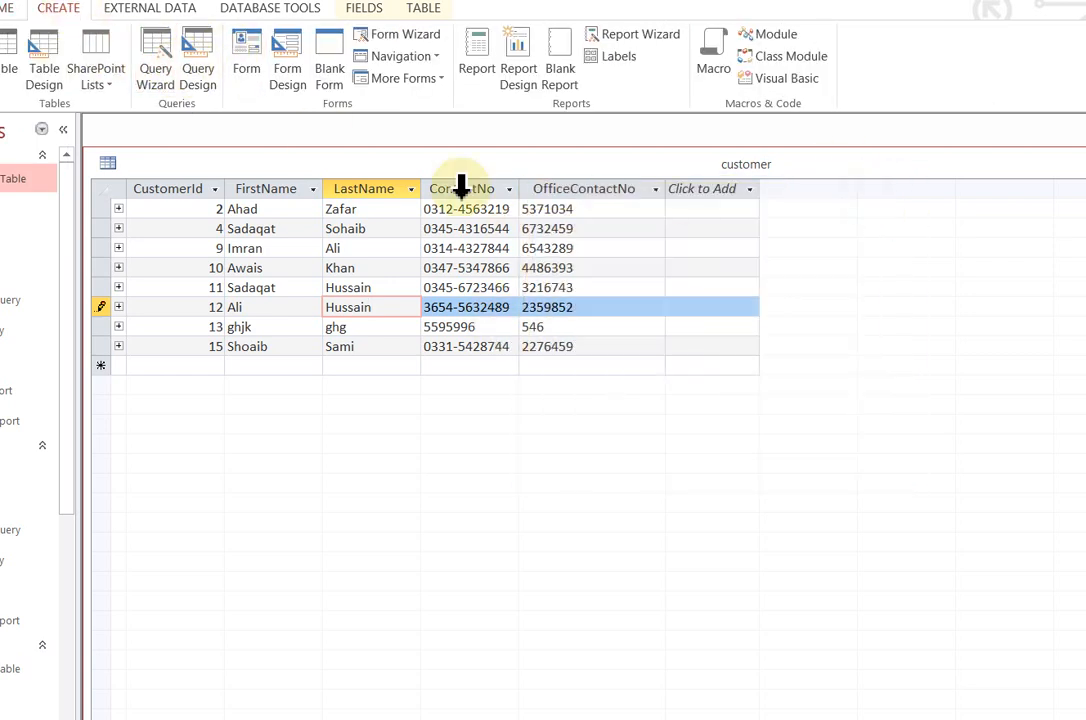
{"action": "left_click", "coordinate": [197, 62]}
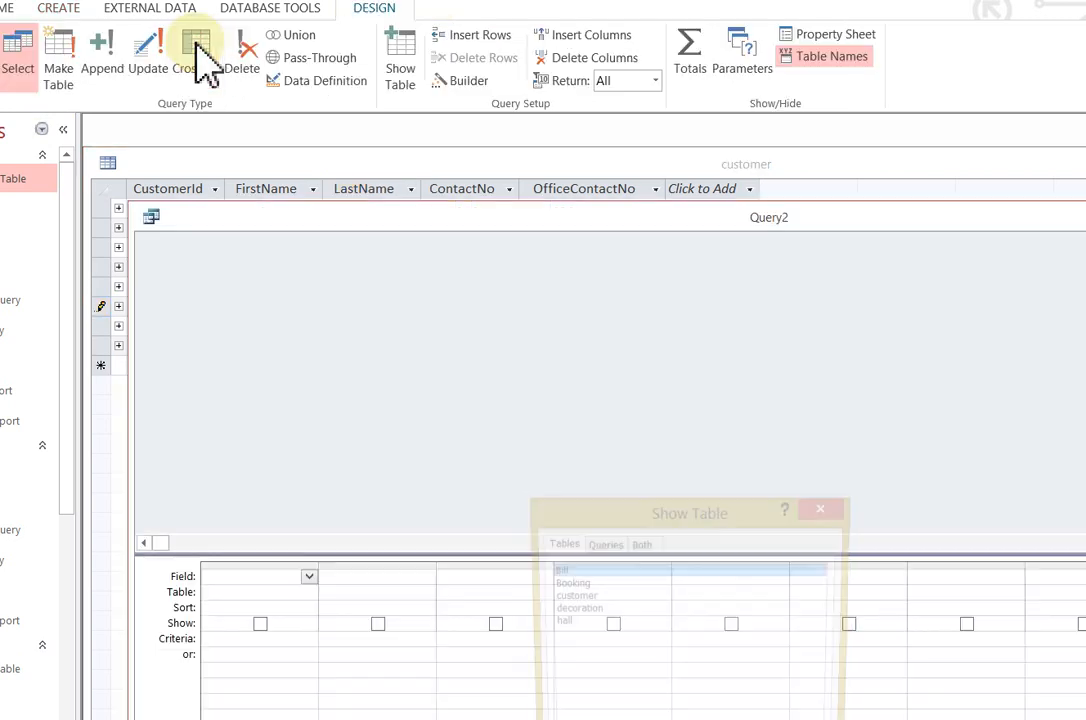
{"action": "double_click", "coordinate": [570, 596]}
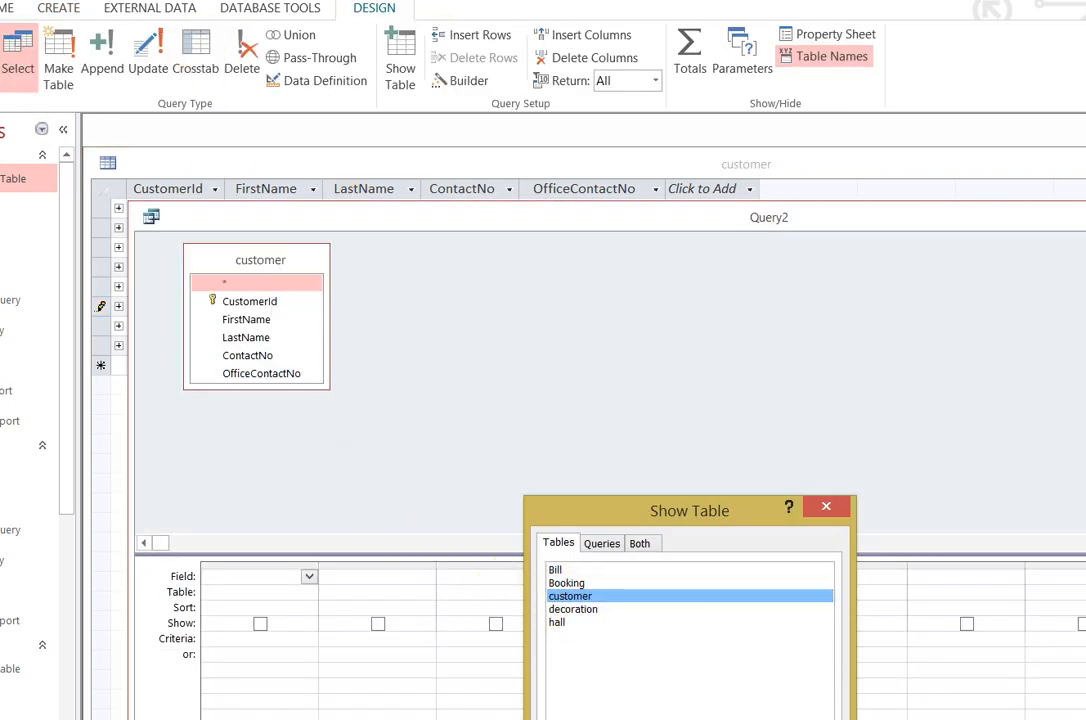
{"action": "left_click", "coordinate": [827, 509]}
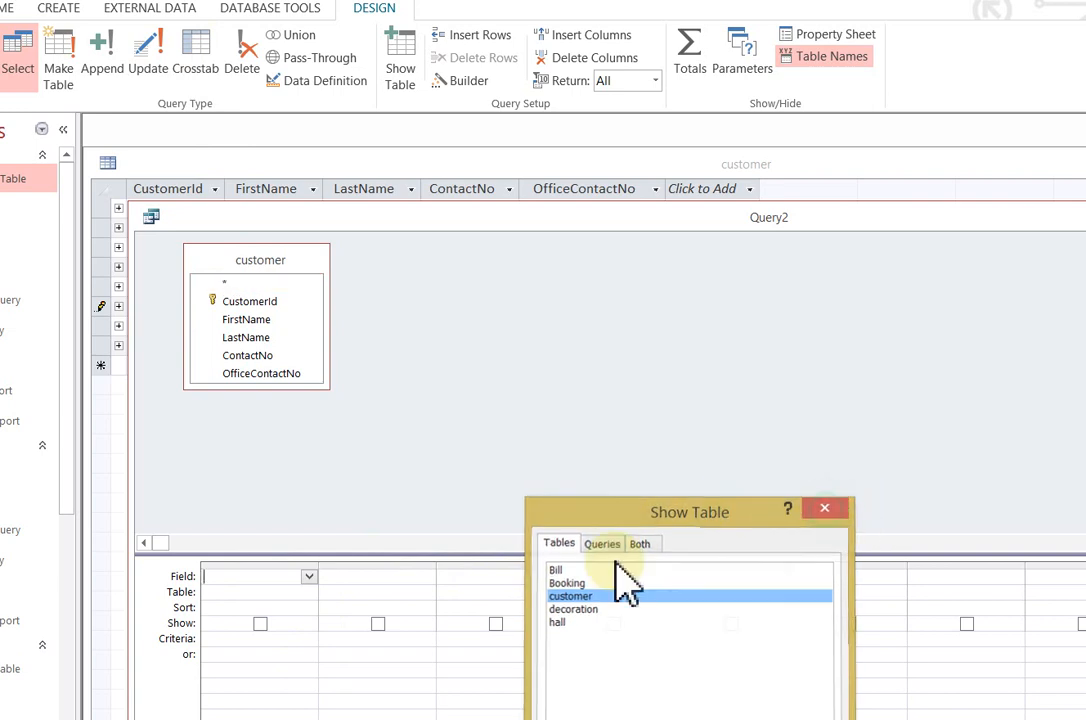
- Add the CustomerId, FirstName, LastName and ContactNo fields to the query's design grid
{"action": "left_click_drag", "start_coordinate": [268, 301], "coordinate": [302, 583]}
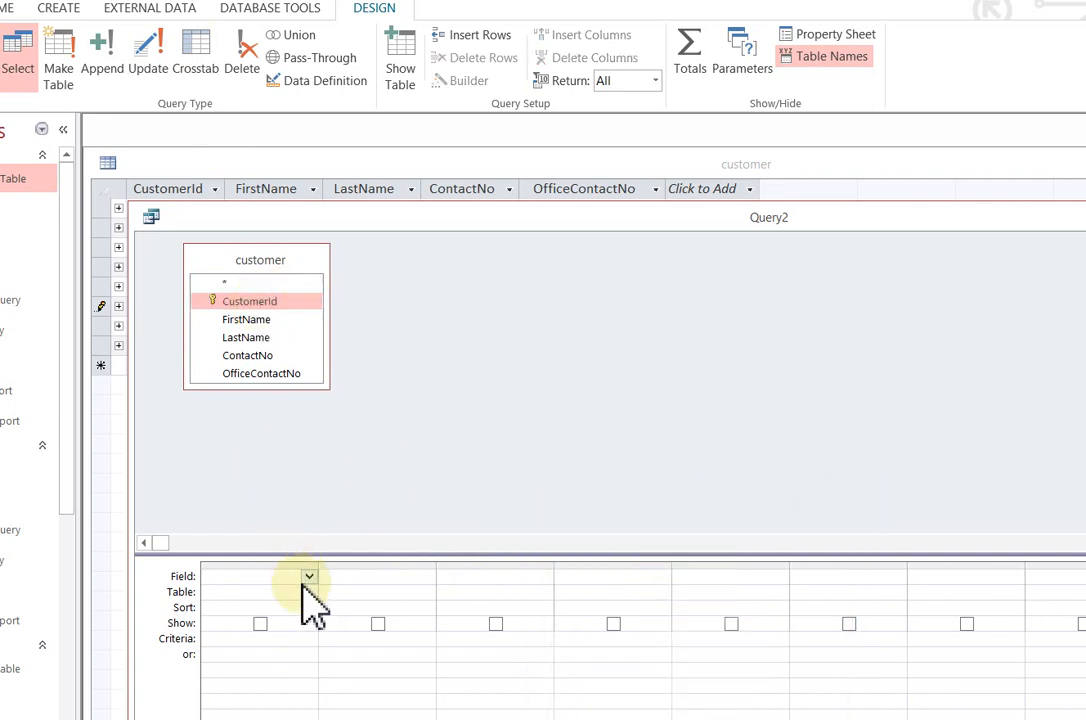
{"action": "left_click", "coordinate": [309, 577]}
{"action": "left_click", "coordinate": [284, 606]}
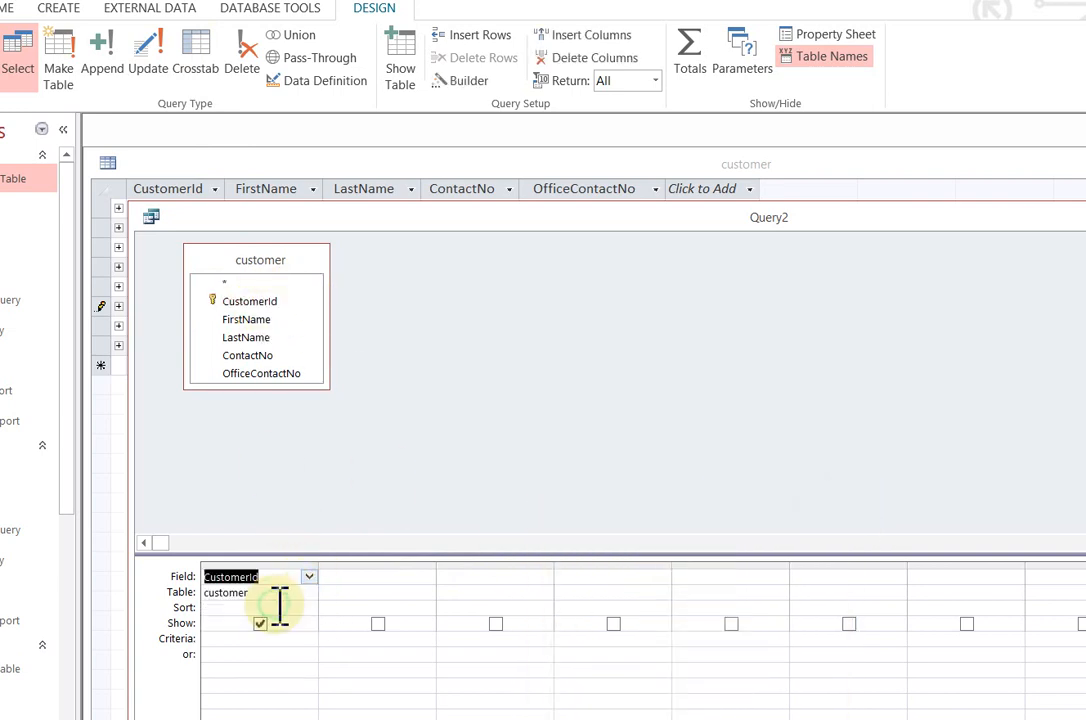
{"action": "left_click", "coordinate": [420, 578]}
{"action": "left_click", "coordinate": [427, 578]}
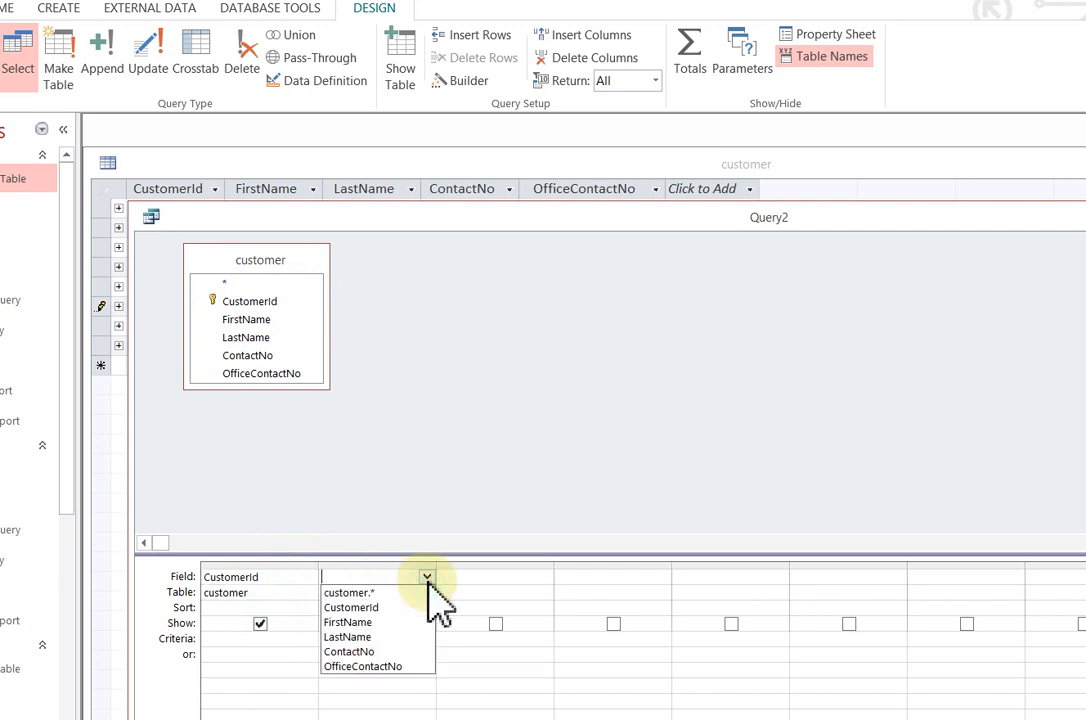
{"action": "left_click", "coordinate": [402, 622]}
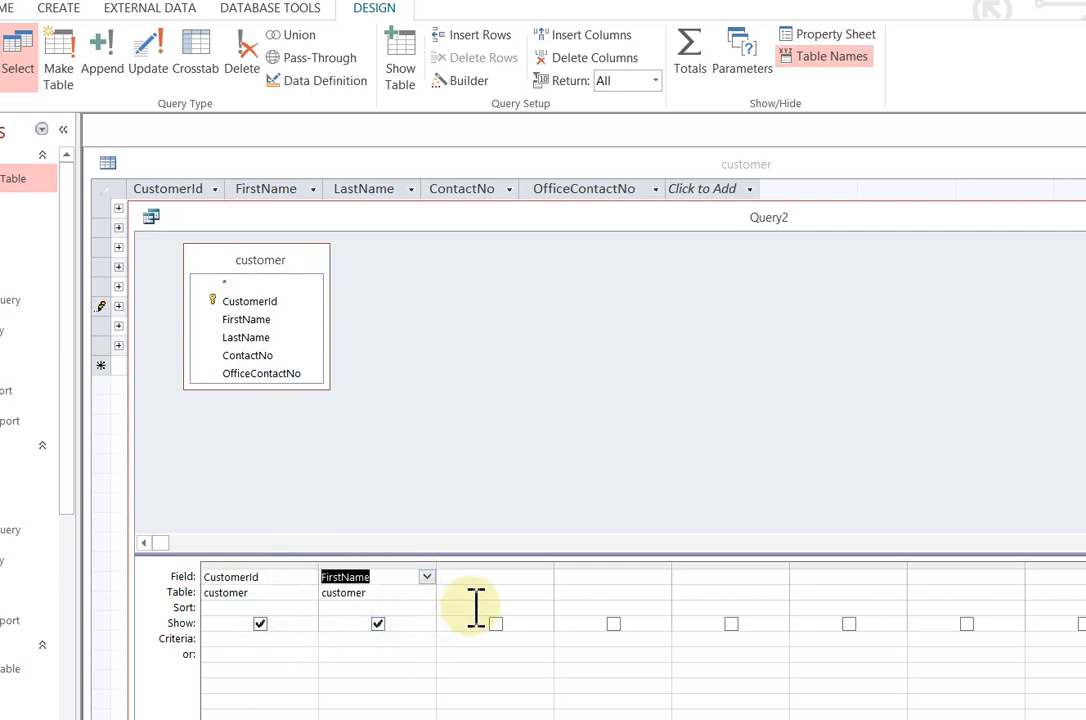
{"action": "left_click", "coordinate": [500, 580]}
{"action": "left_click", "coordinate": [544, 577]}
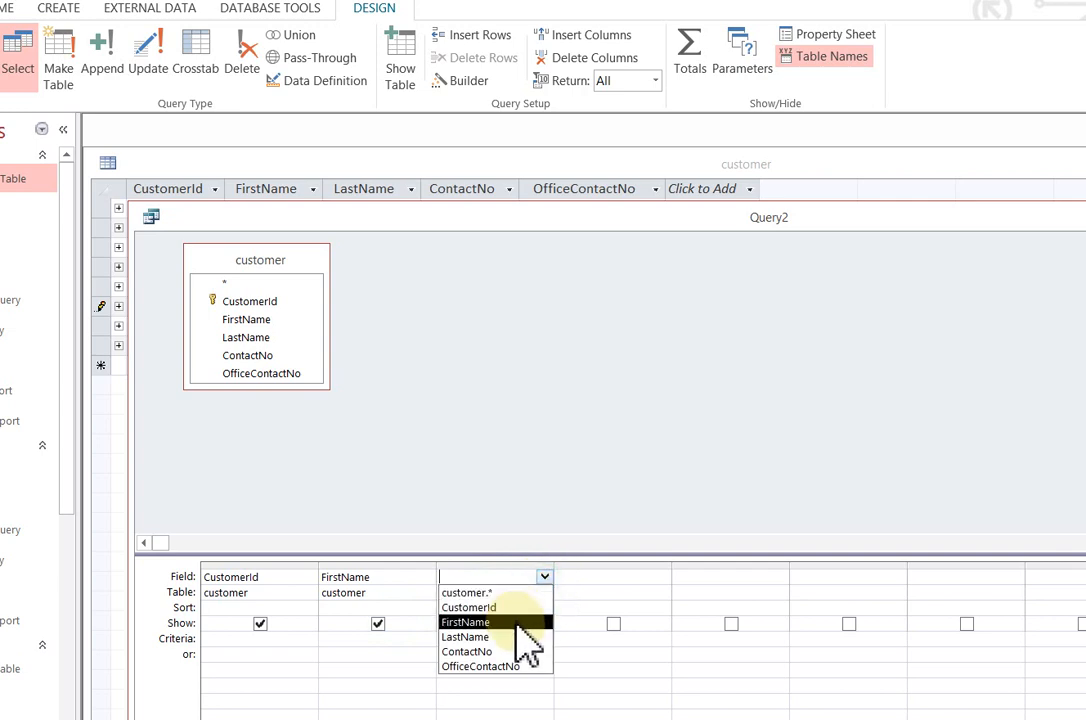
{"action": "left_click", "coordinate": [515, 637]}
{"action": "left_click", "coordinate": [658, 580]}
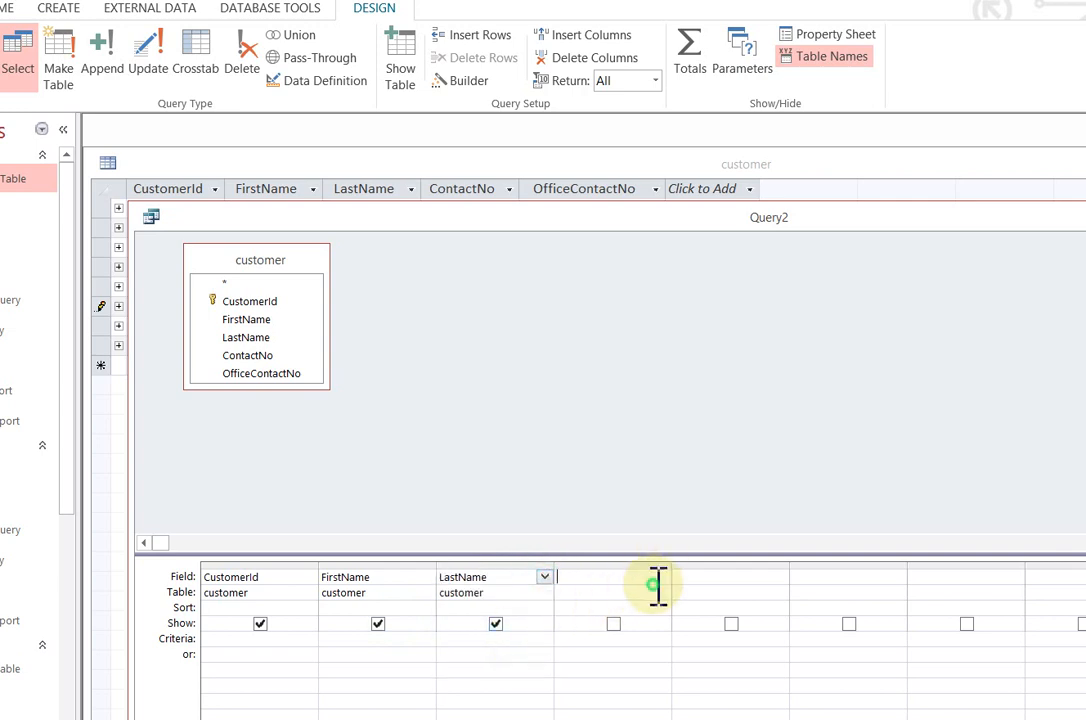
{"action": "left_click", "coordinate": [662, 577]}
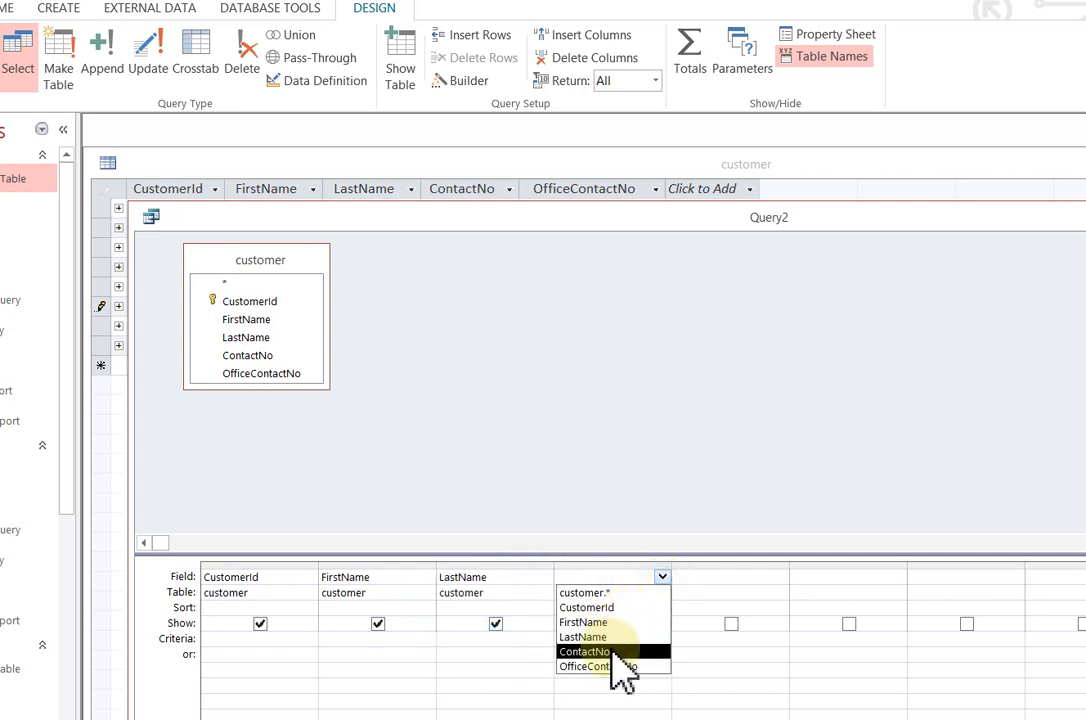
{"action": "left_click", "coordinate": [614, 651]}
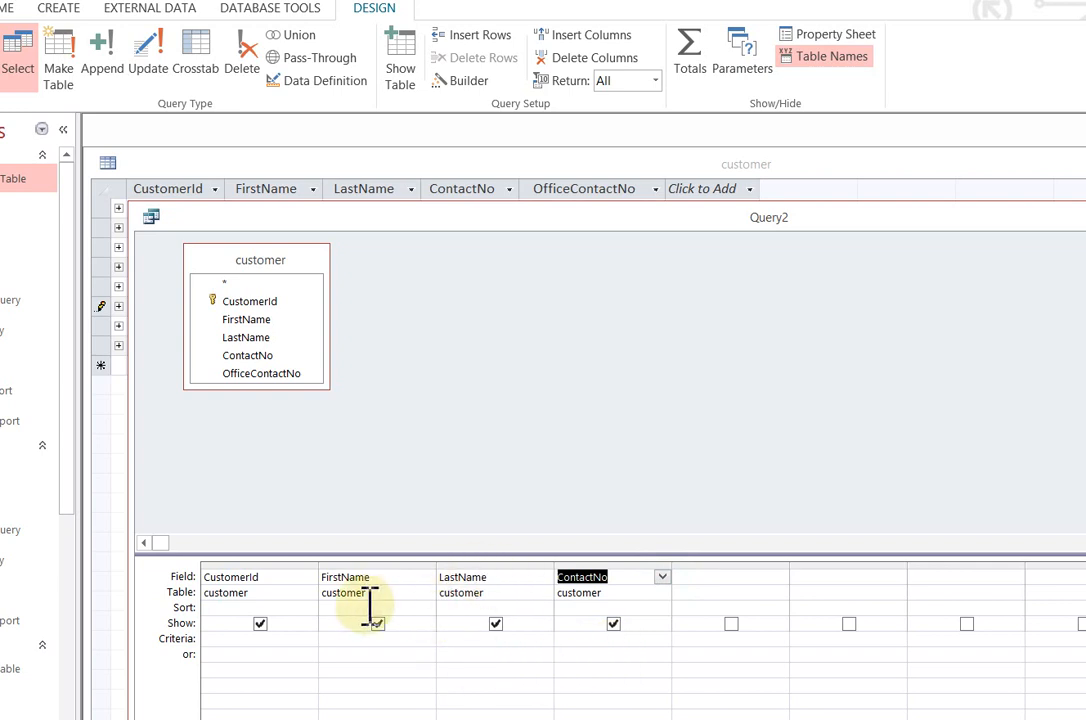
- Set a Like criterion on LastName for the last name shared by the fifth and sixth customers, and run the query
{"action": "left_click", "coordinate": [459, 638]}
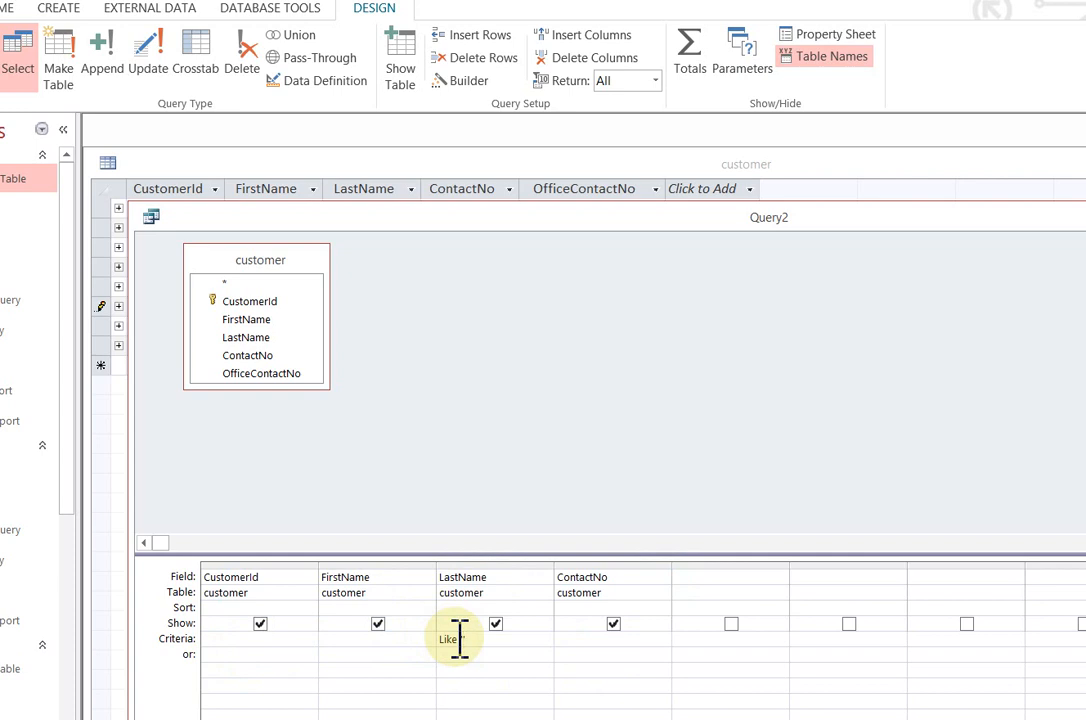
{"action": "type", "text": "n'"}
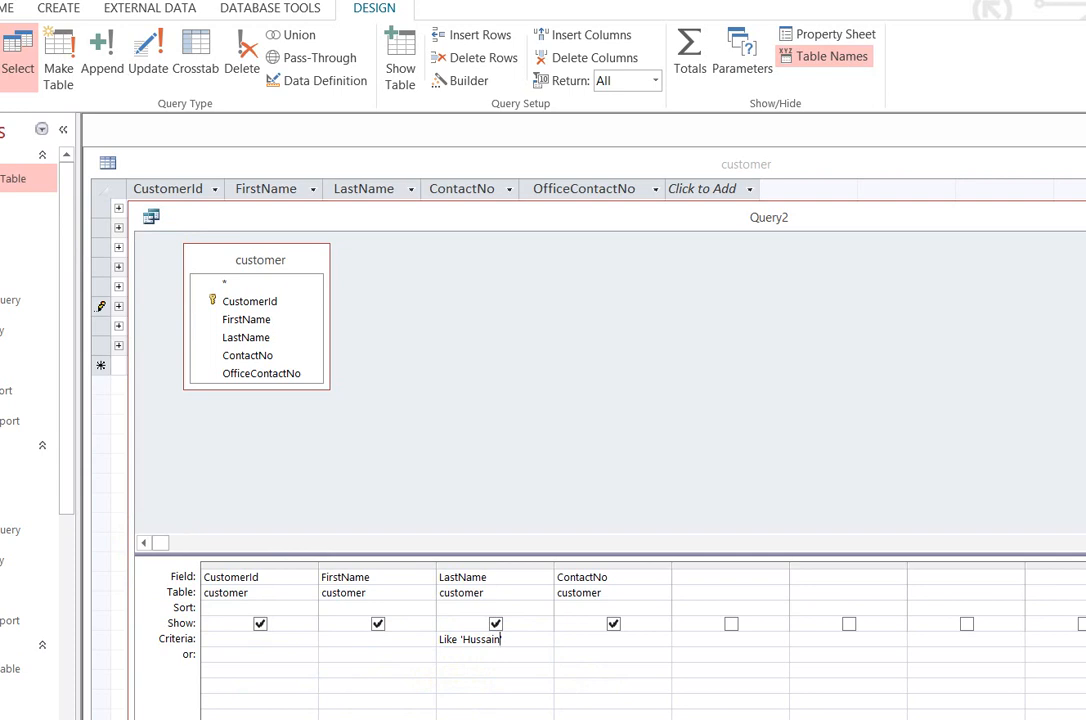
{"action": "left_click", "coordinate": [1, 50]}
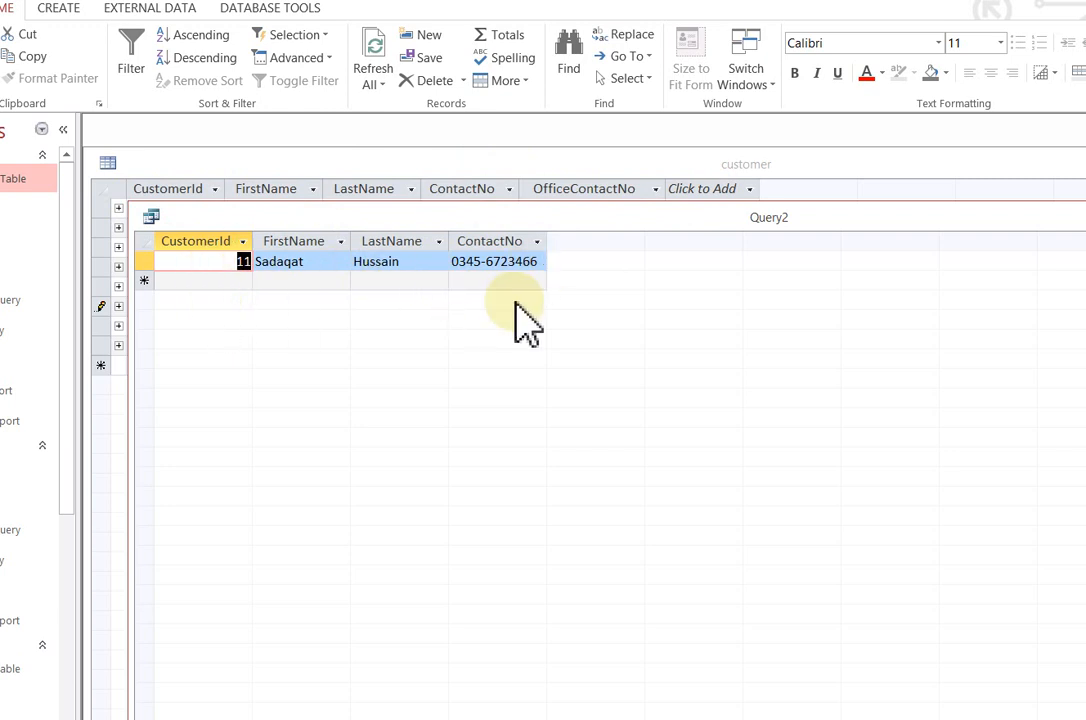
{"action": "left_click", "coordinate": [410, 261]}
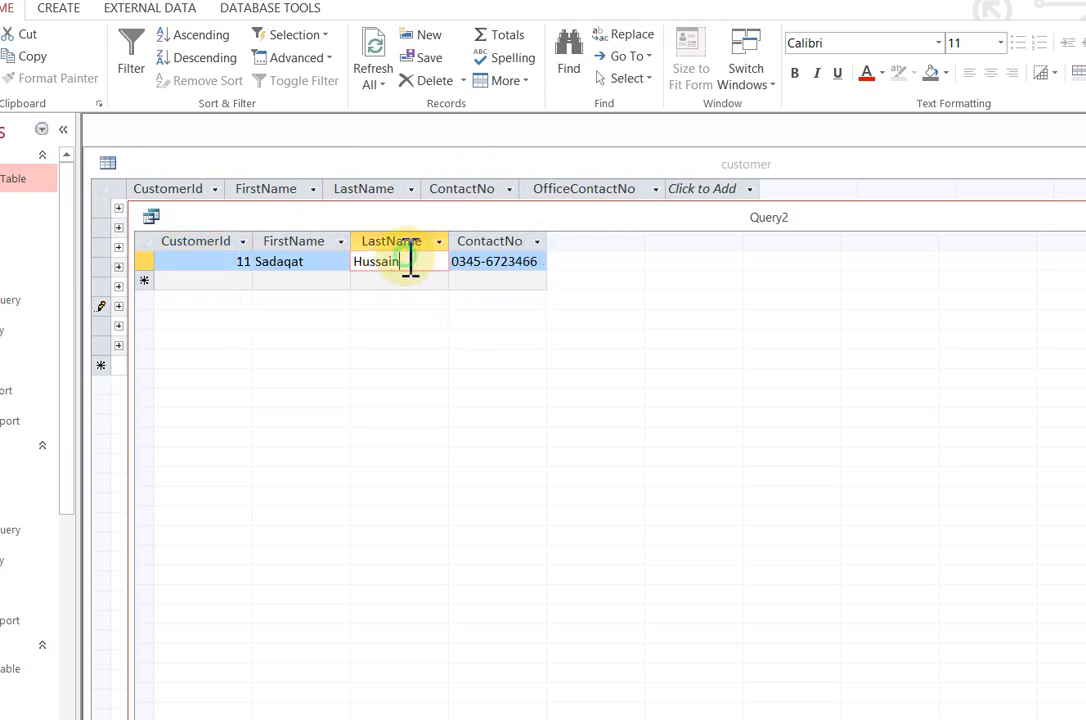
- Commit the edited sixth record in the customer table and move that table's window down to uncover the query results
{"action": "left_click", "coordinate": [395, 188]}
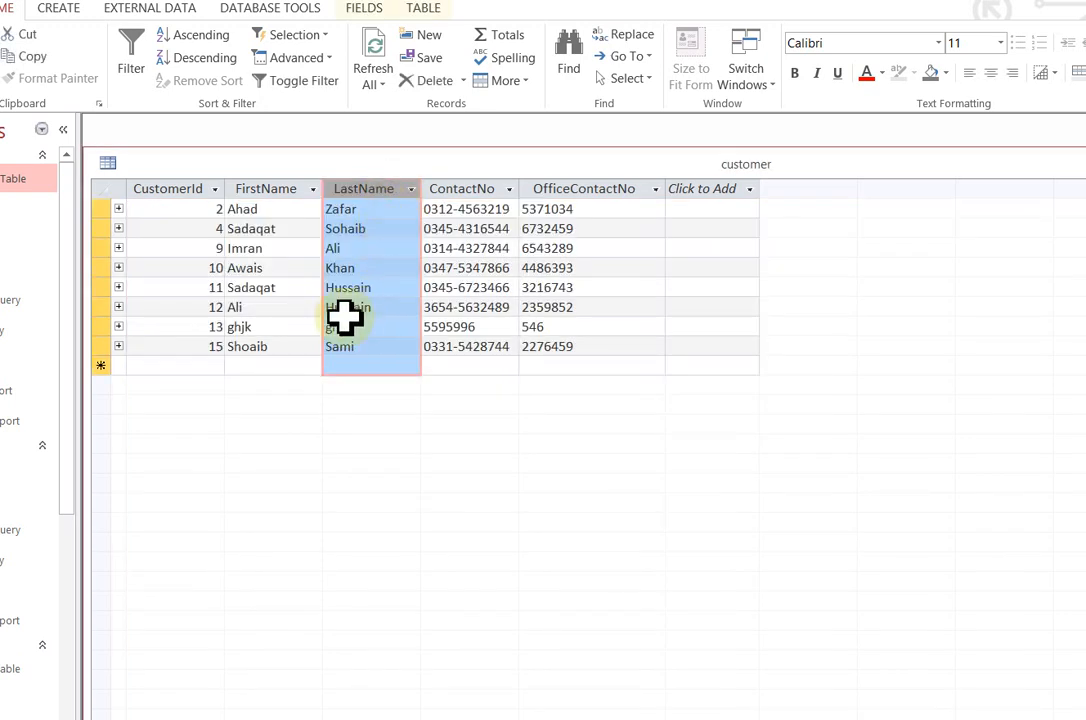
{"action": "left_click", "coordinate": [366, 307]}
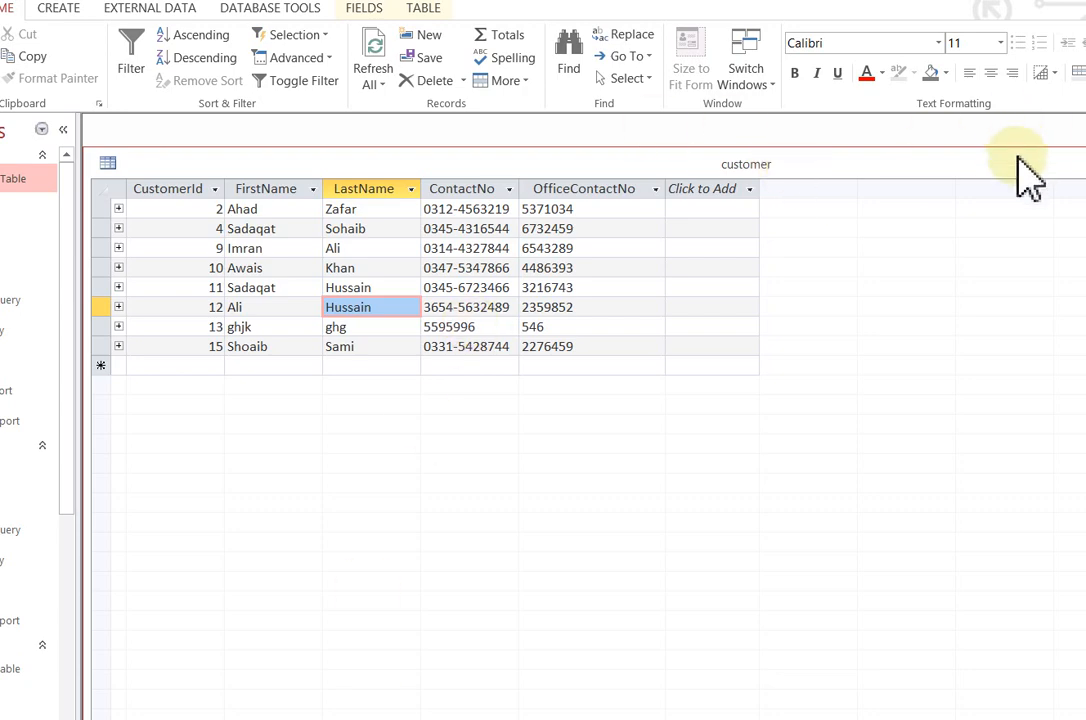
{"action": "left_click_drag", "start_coordinate": [1016, 162], "coordinate": [1033, 346]}
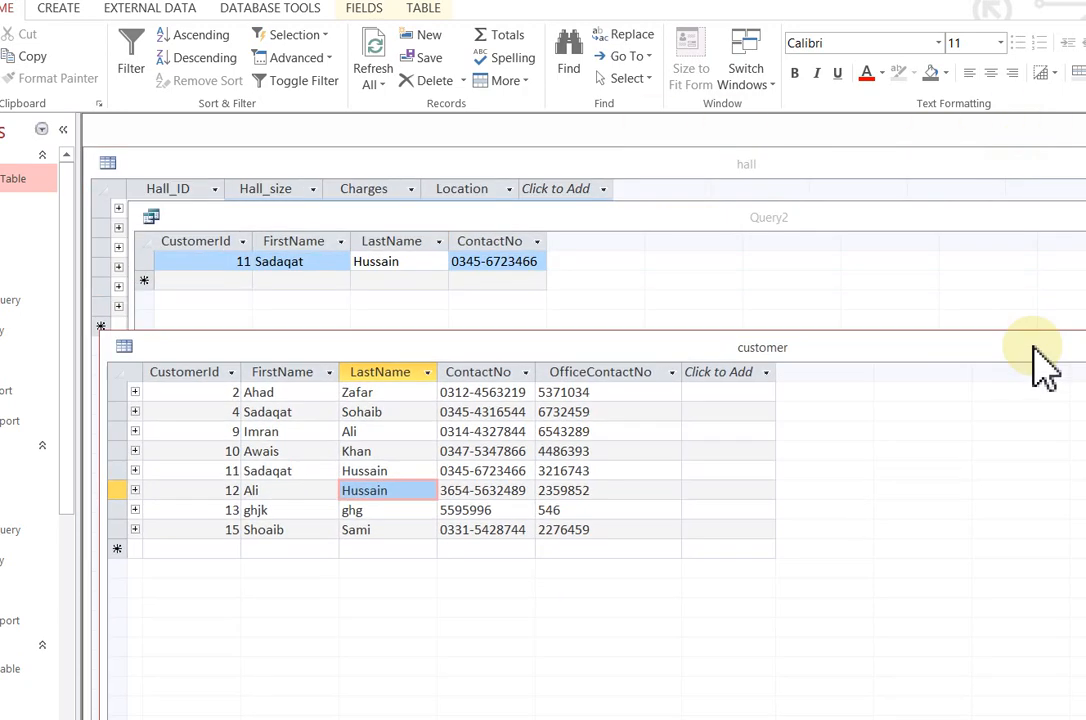
{"action": "left_click", "coordinate": [880, 240]}
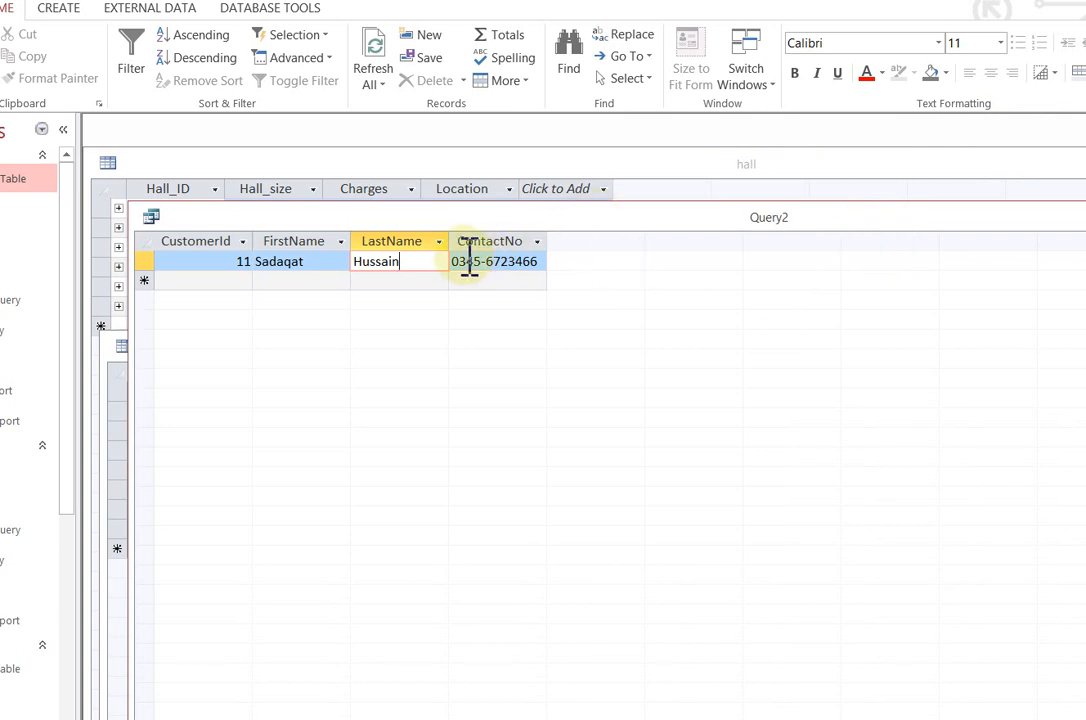
- Return the query to design view, check its LastName criterion and run it again
{"action": "left_click", "coordinate": [0, 85]}
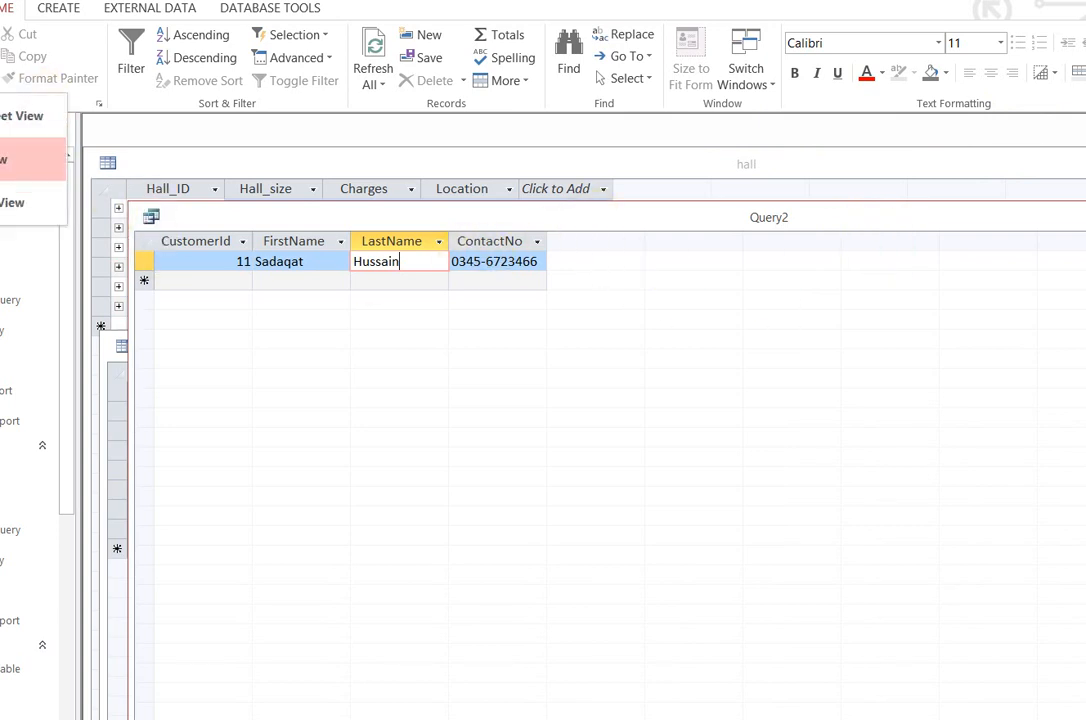
{"action": "left_click", "coordinate": [5, 205]}
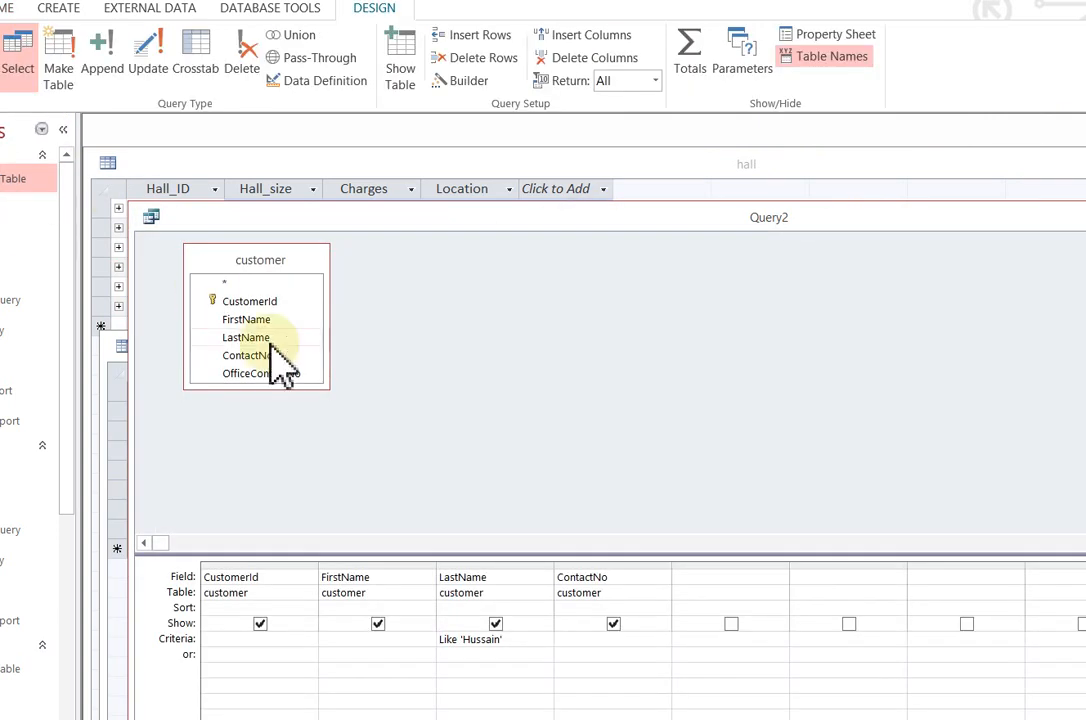
{"action": "left_click", "coordinate": [440, 639]}
{"action": "left_click", "coordinate": [0, 50]}
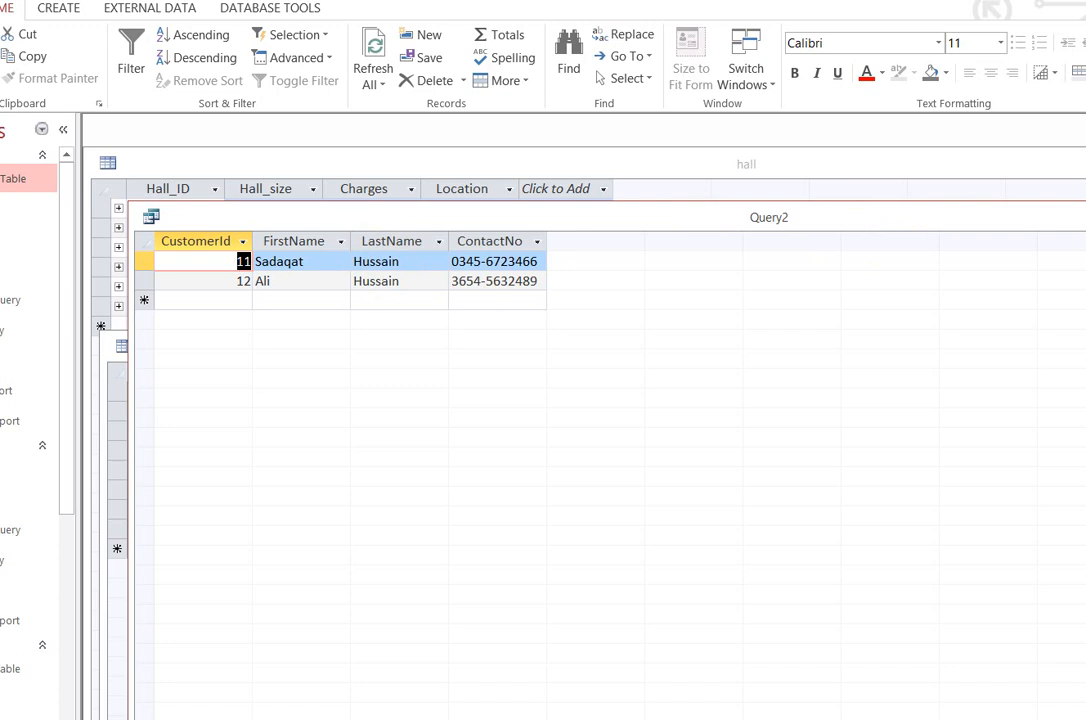
- Close the query without saving its design, and close the customer and hall tables
{"action": "left_click", "coordinate": [1085, 217]}
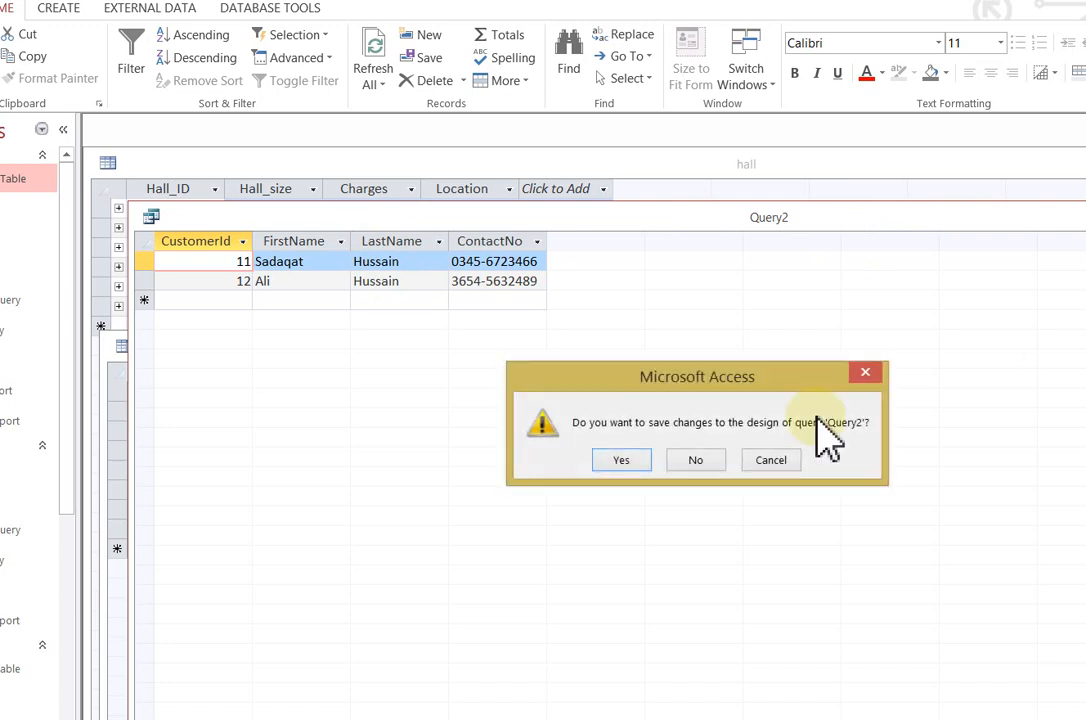
{"action": "left_click", "coordinate": [695, 460]}
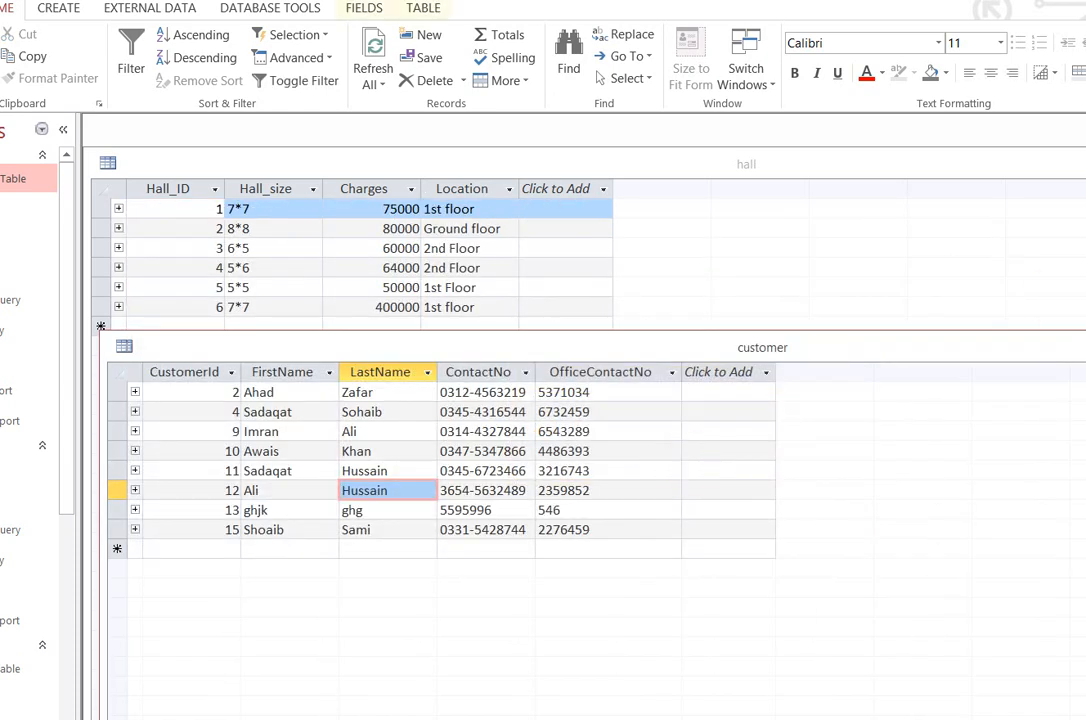
{"action": "left_click", "coordinate": [1085, 347]}
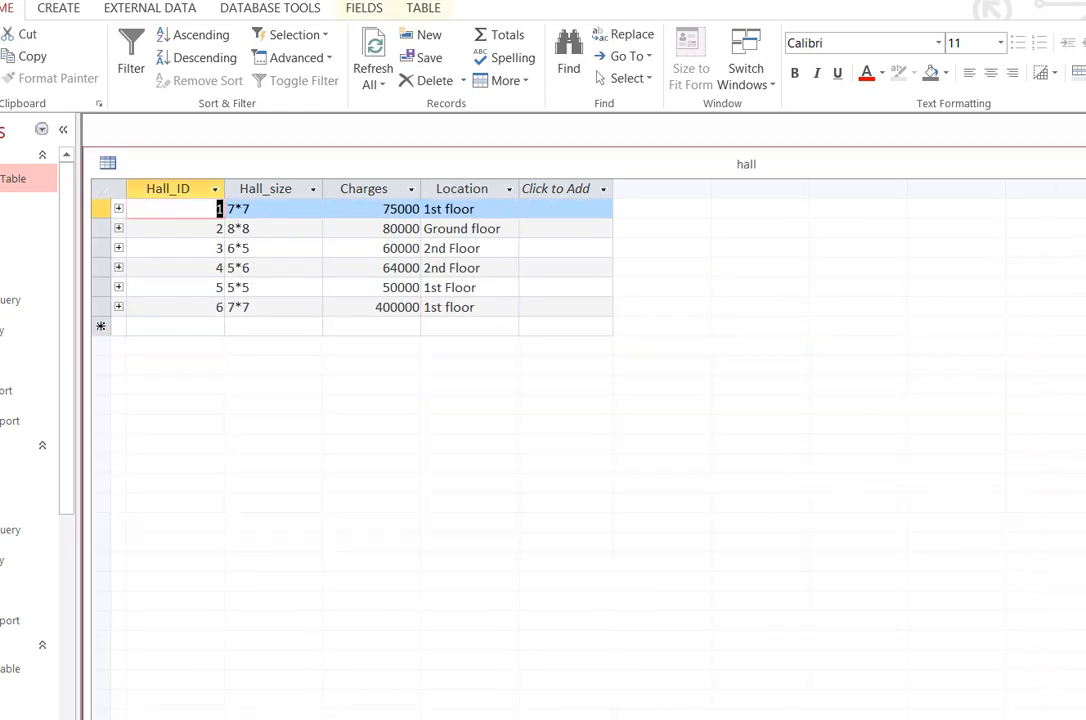
{"action": "left_click", "coordinate": [1085, 163]}
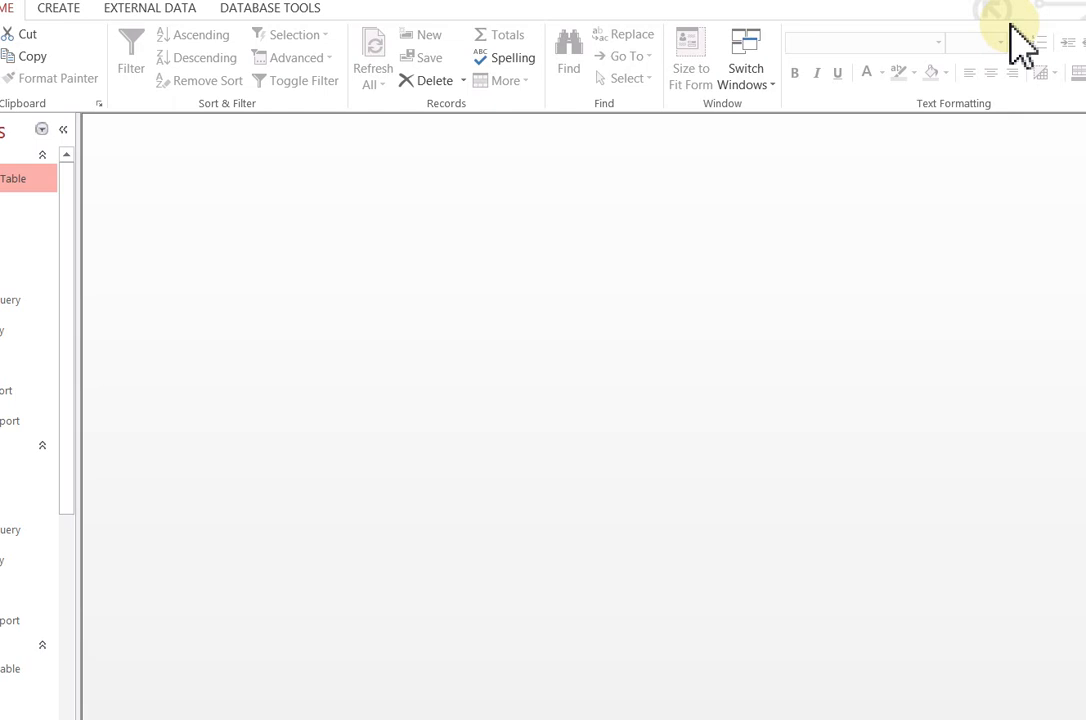